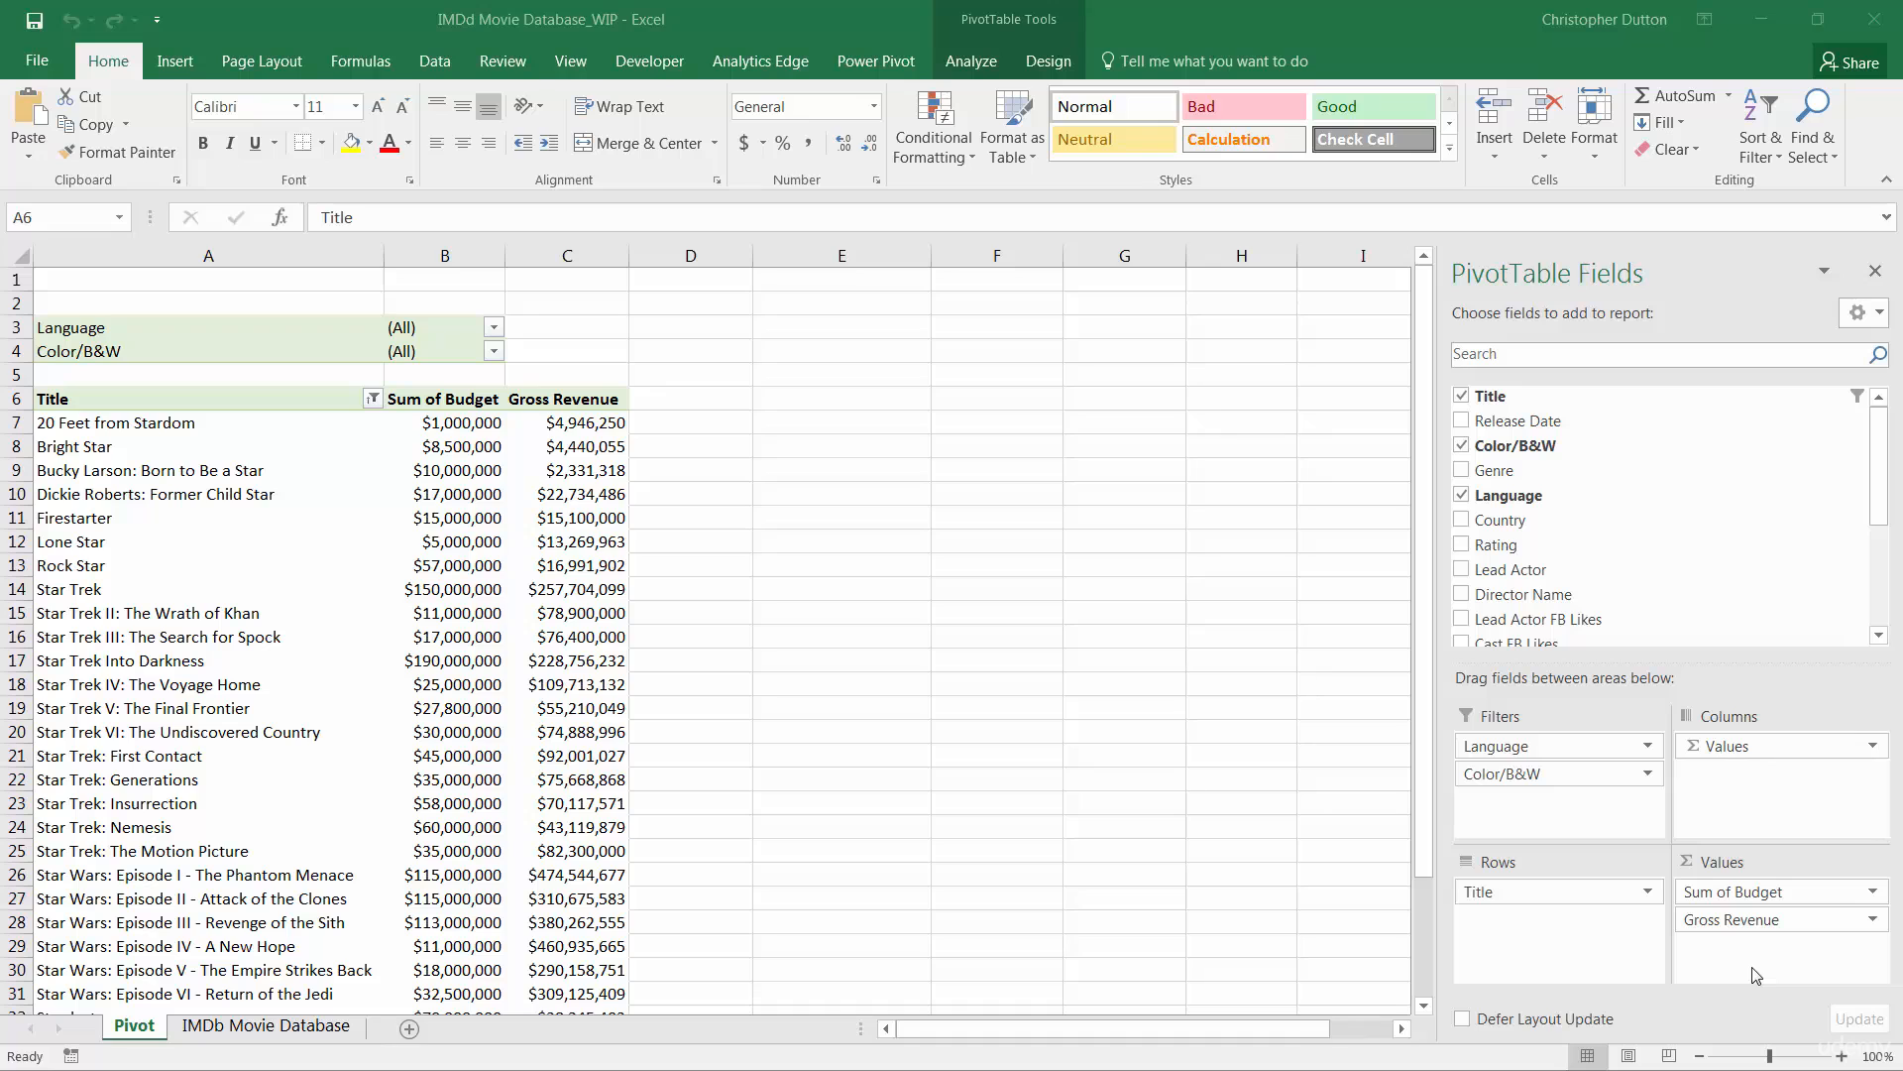
Step: Clear the Title filter and remove Title from the rows, leaving only budget and revenue totals
{"action": "left_click", "coordinate": [375, 400]}
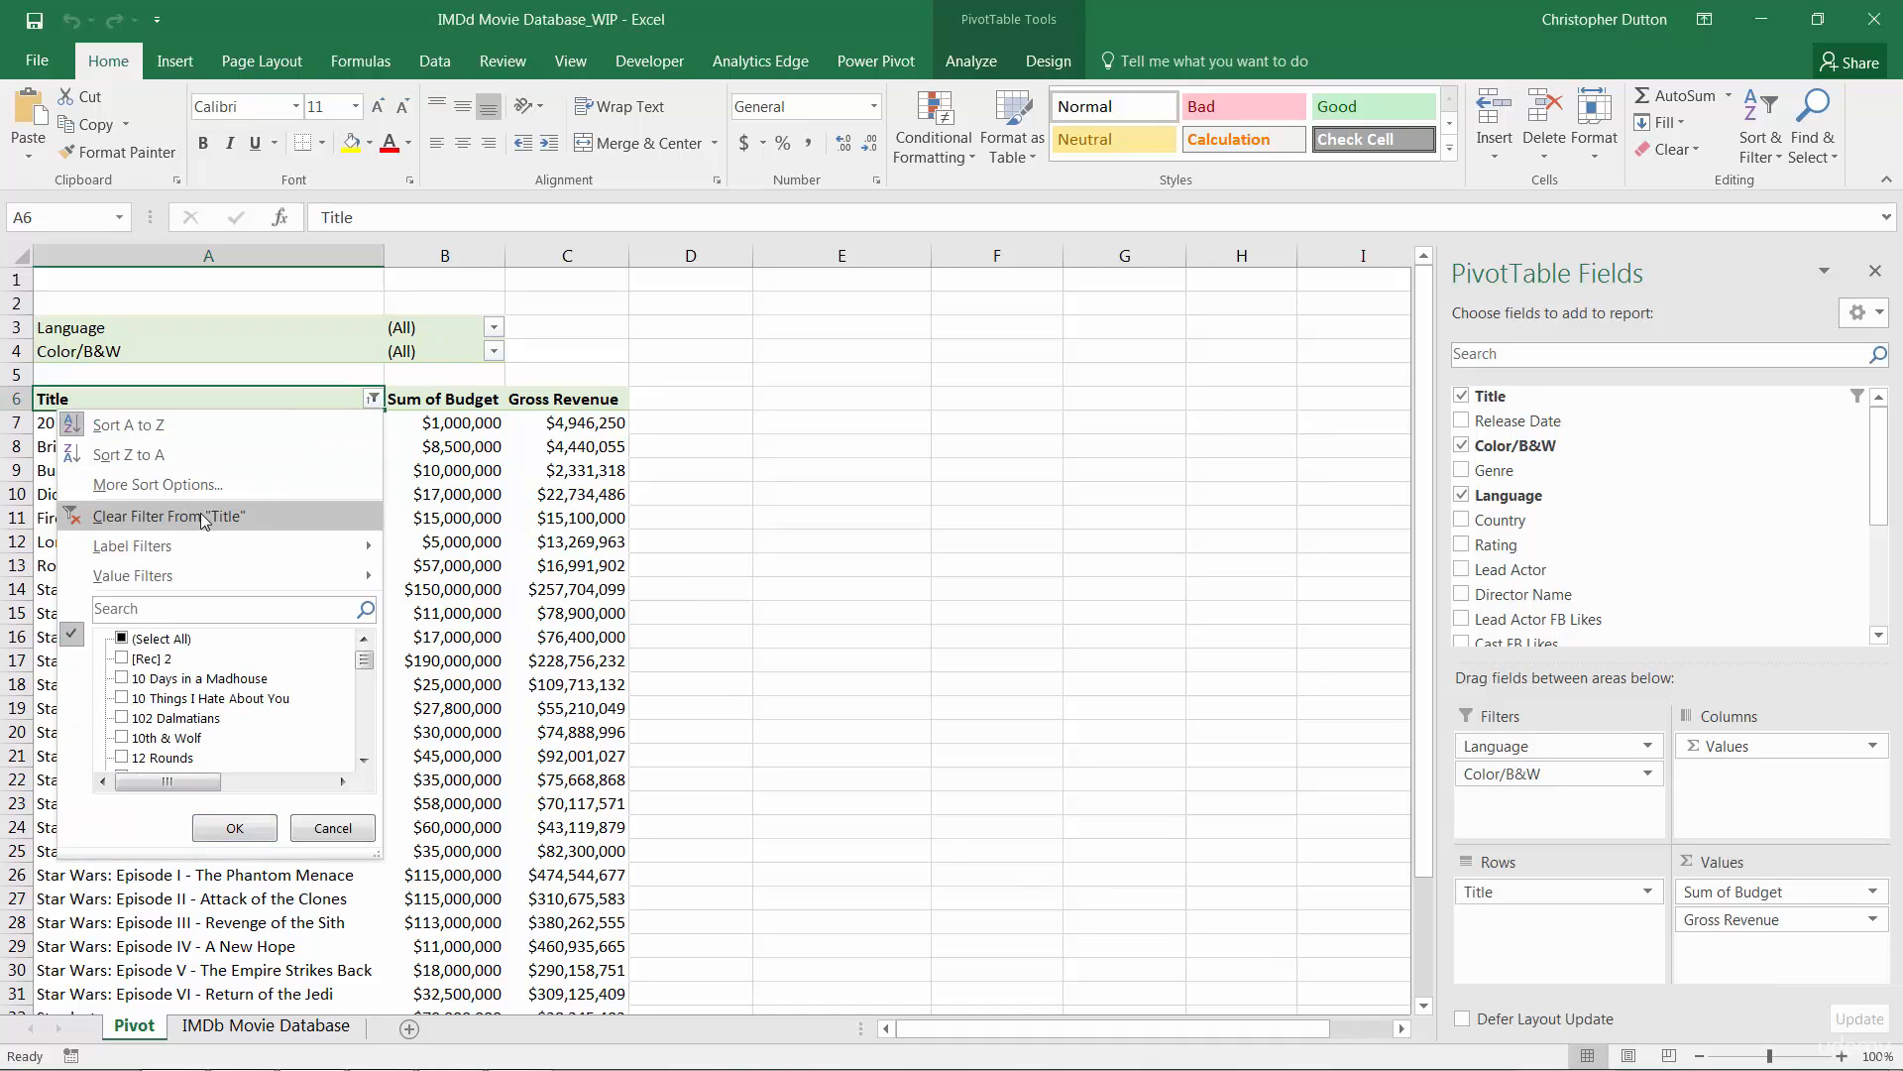
{"action": "left_click", "coordinate": [203, 518]}
{"action": "left_click_drag", "start_coordinate": [1550, 891], "coordinate": [1586, 481]}
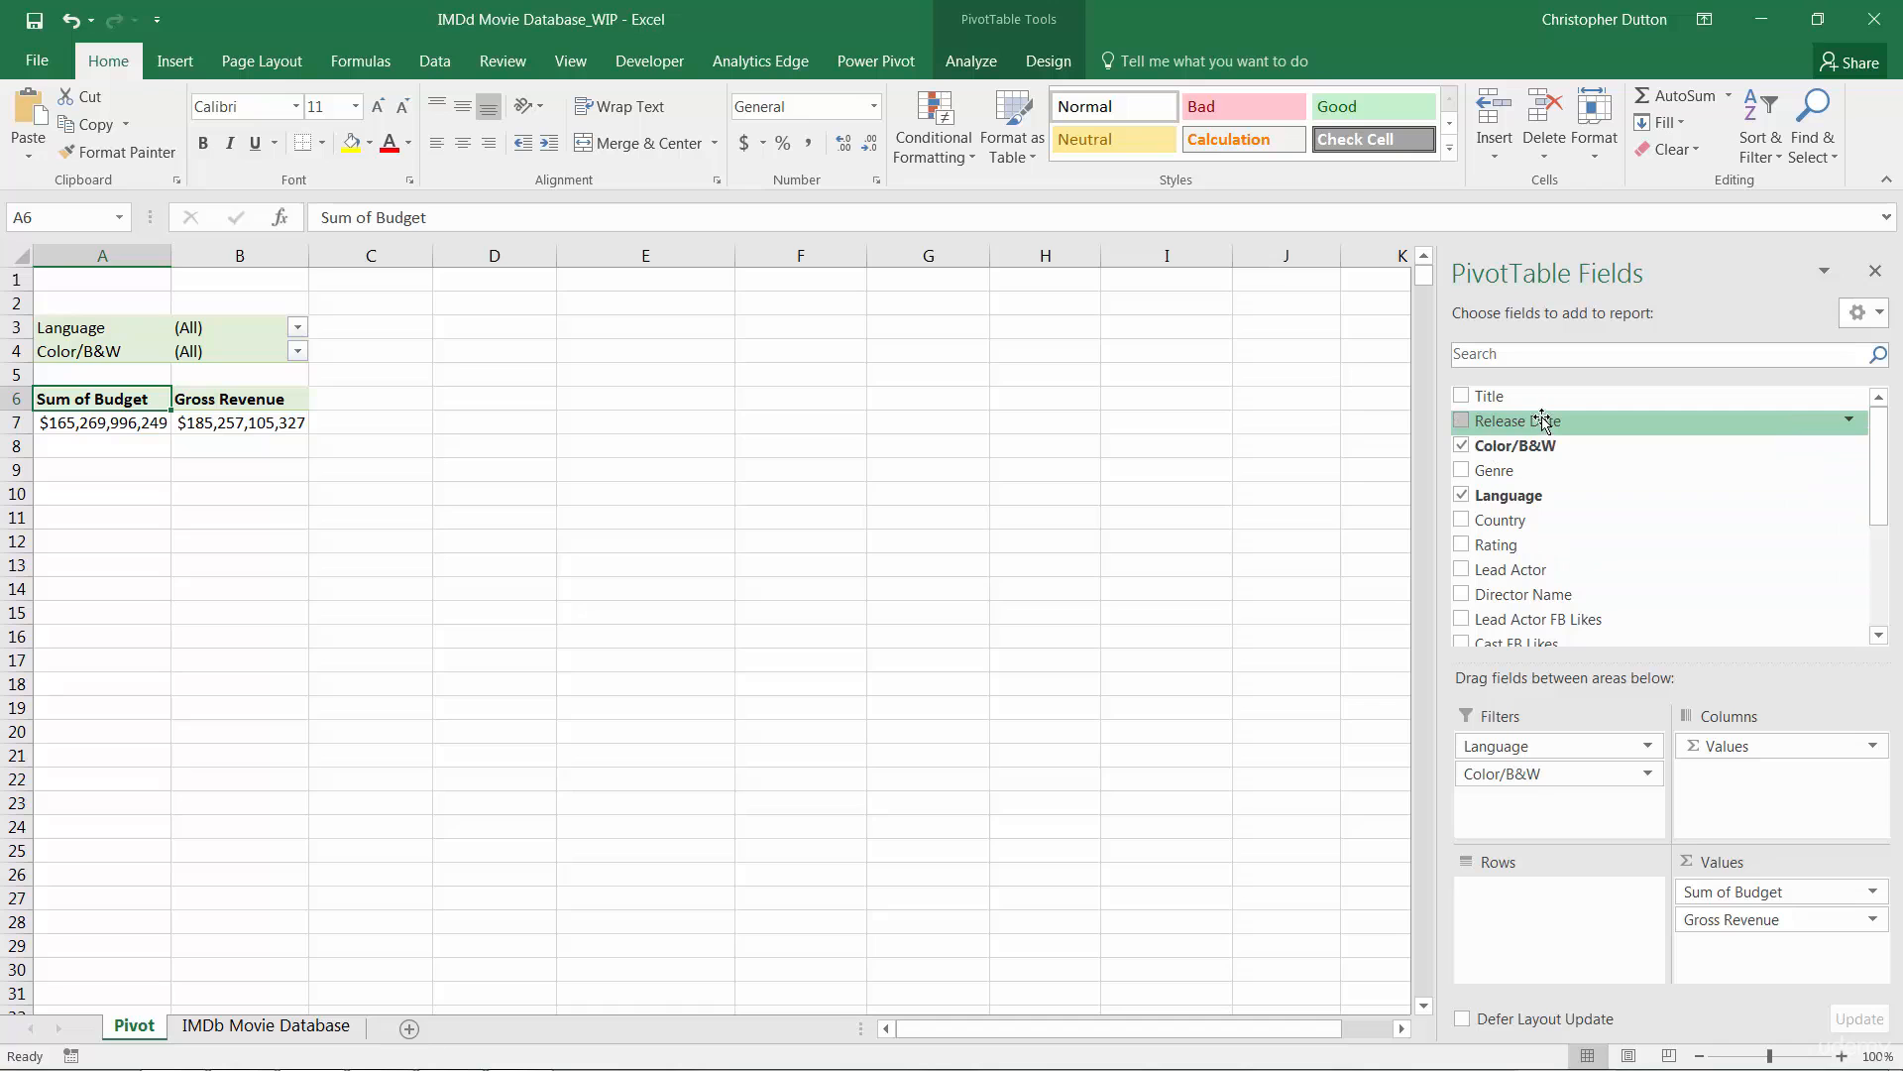
{"action": "left_click", "coordinate": [267, 1027]}
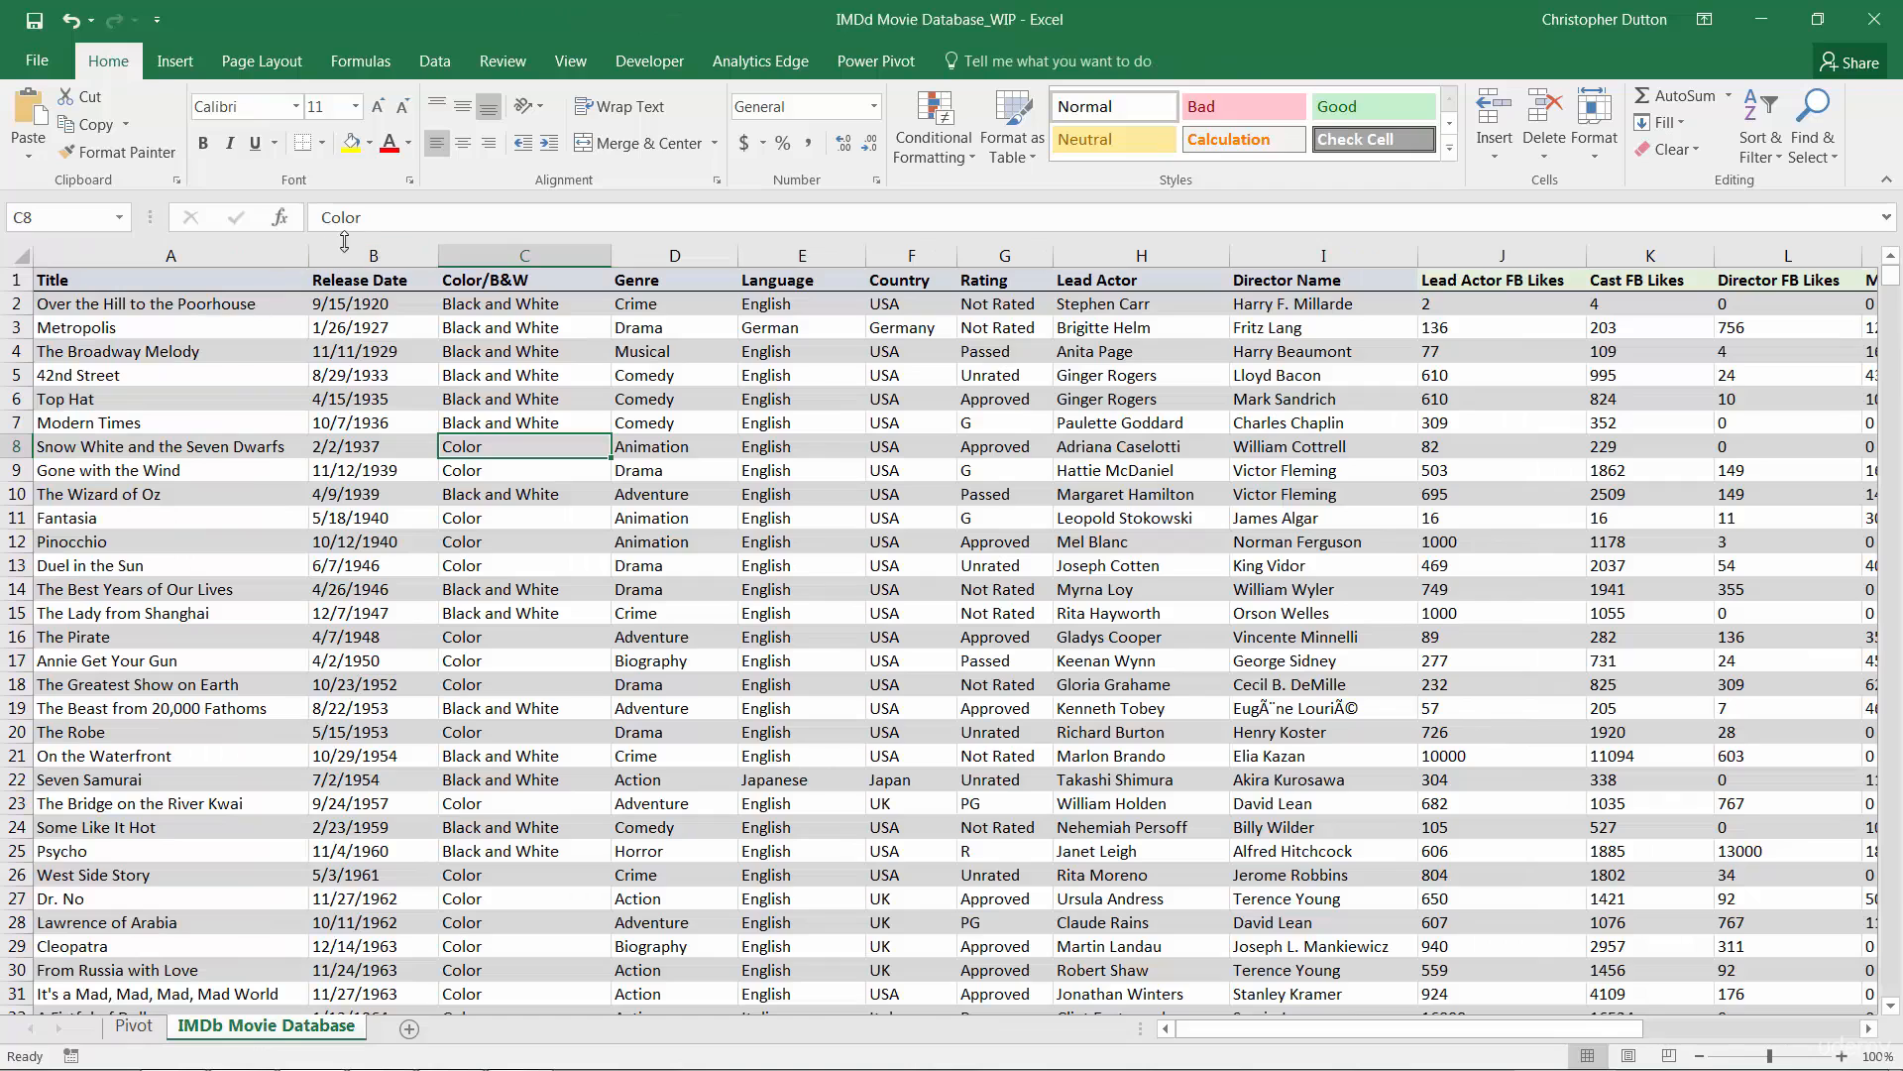
{"action": "left_click", "coordinate": [398, 248]}
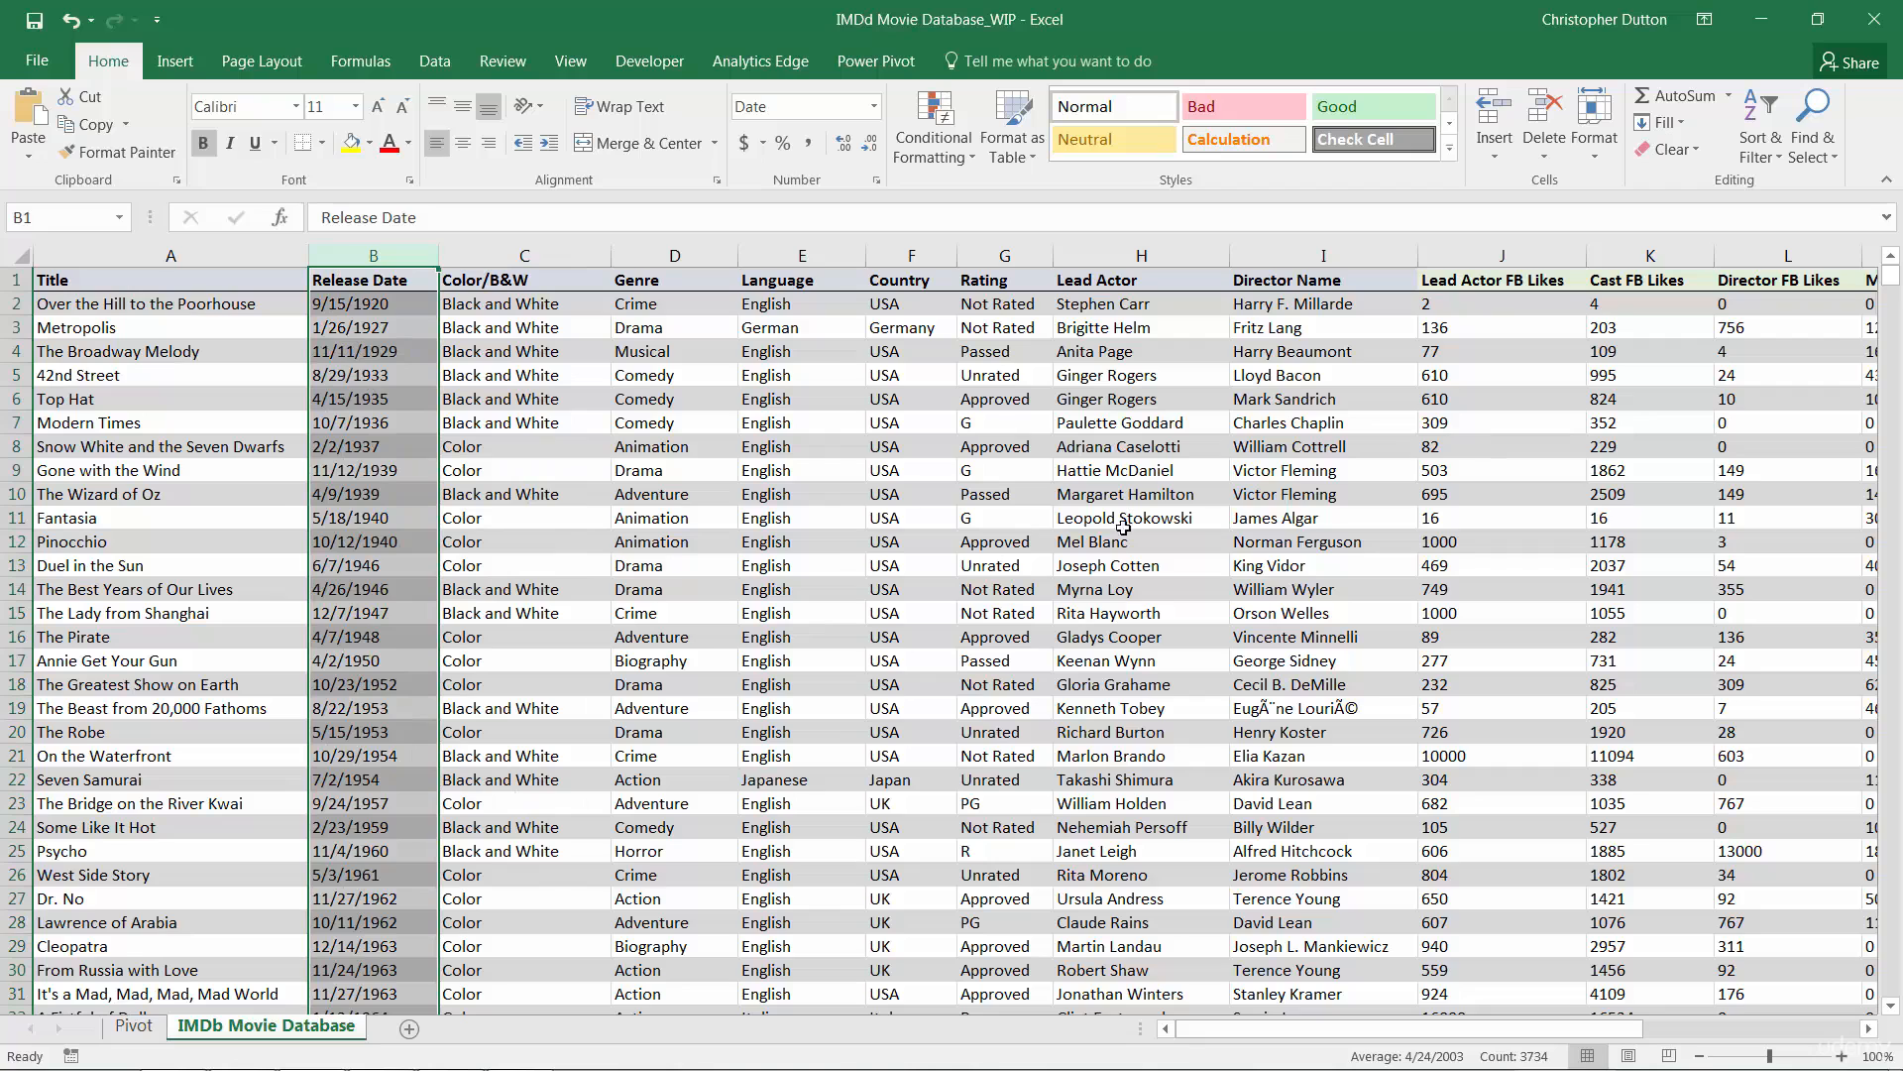
{"action": "left_click", "coordinate": [383, 400]}
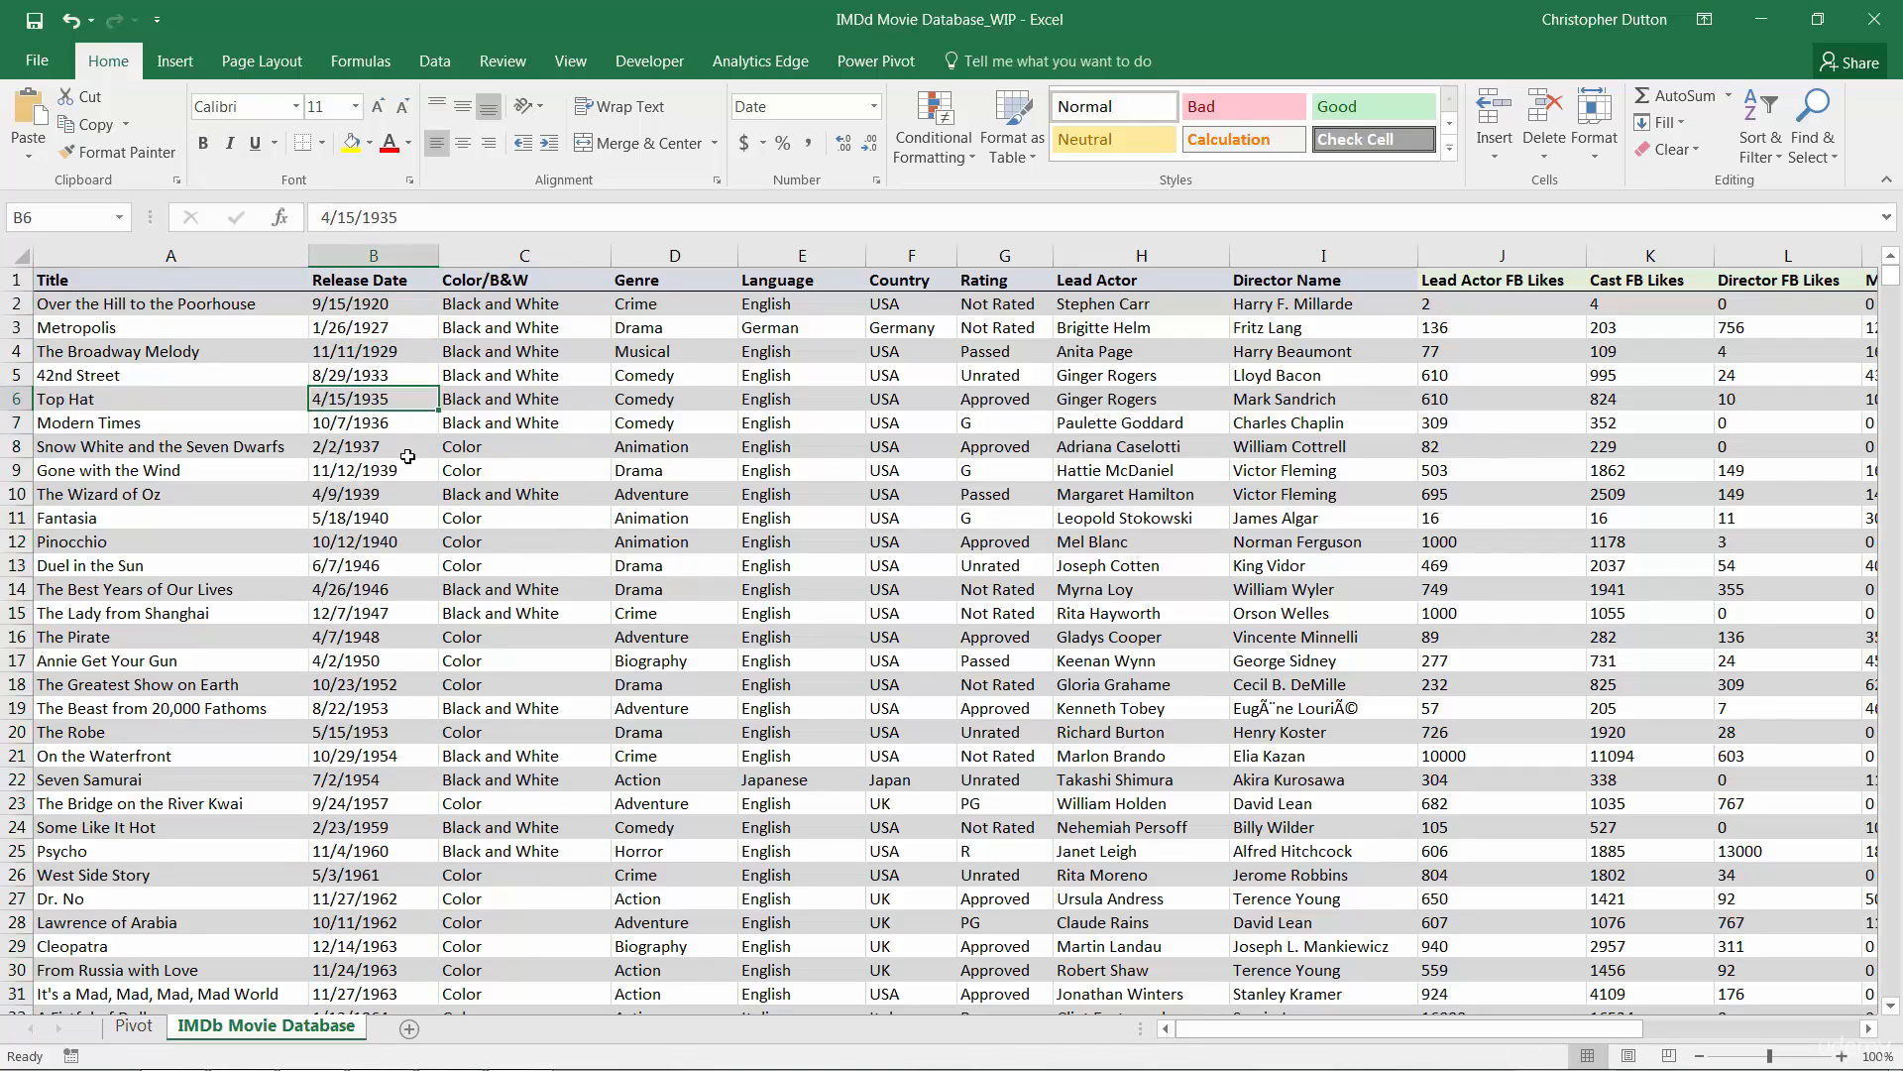
{"action": "scroll", "coordinate": [383, 750], "scroll_direction": "down", "scroll_amount": 11}
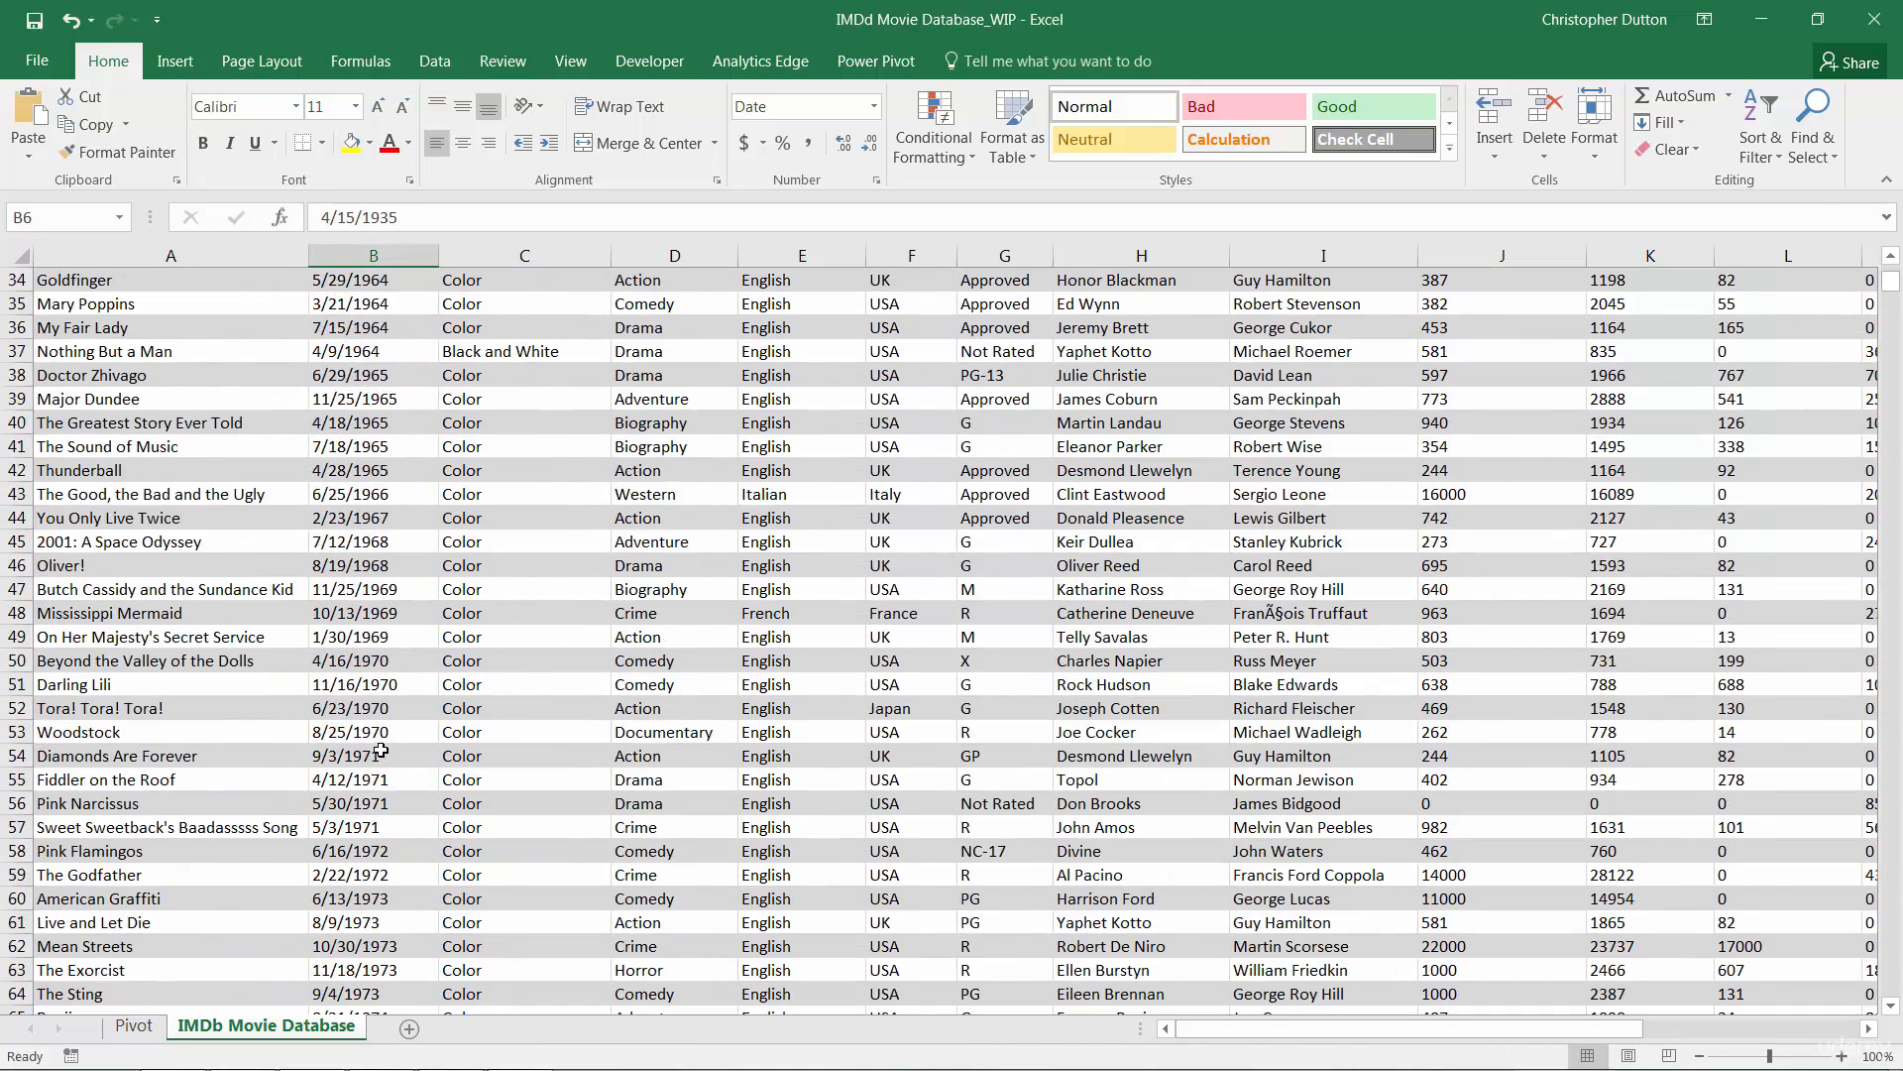
{"action": "left_click", "coordinate": [363, 635]}
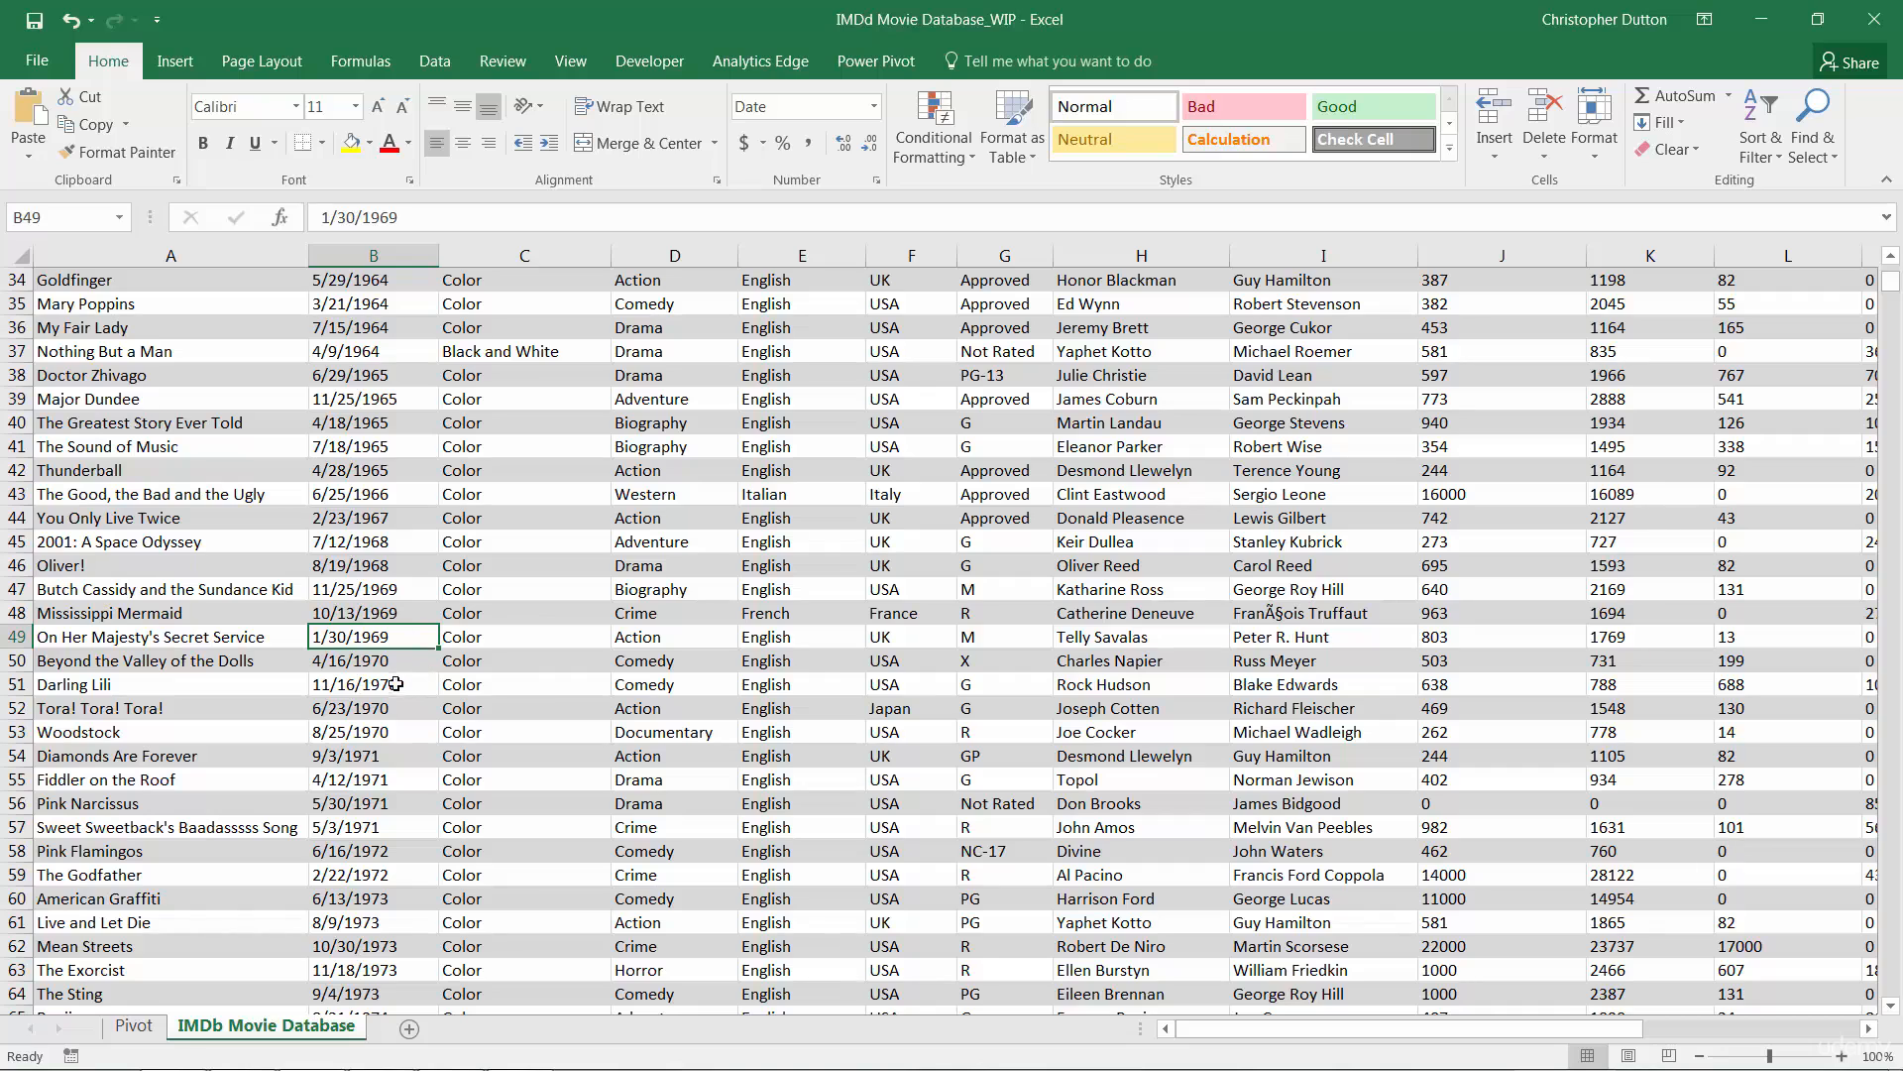
{"action": "scroll", "coordinate": [418, 794], "scroll_direction": "up", "scroll_amount": 10}
{"action": "scroll", "coordinate": [418, 794], "scroll_direction": "up", "scroll_amount": 1}
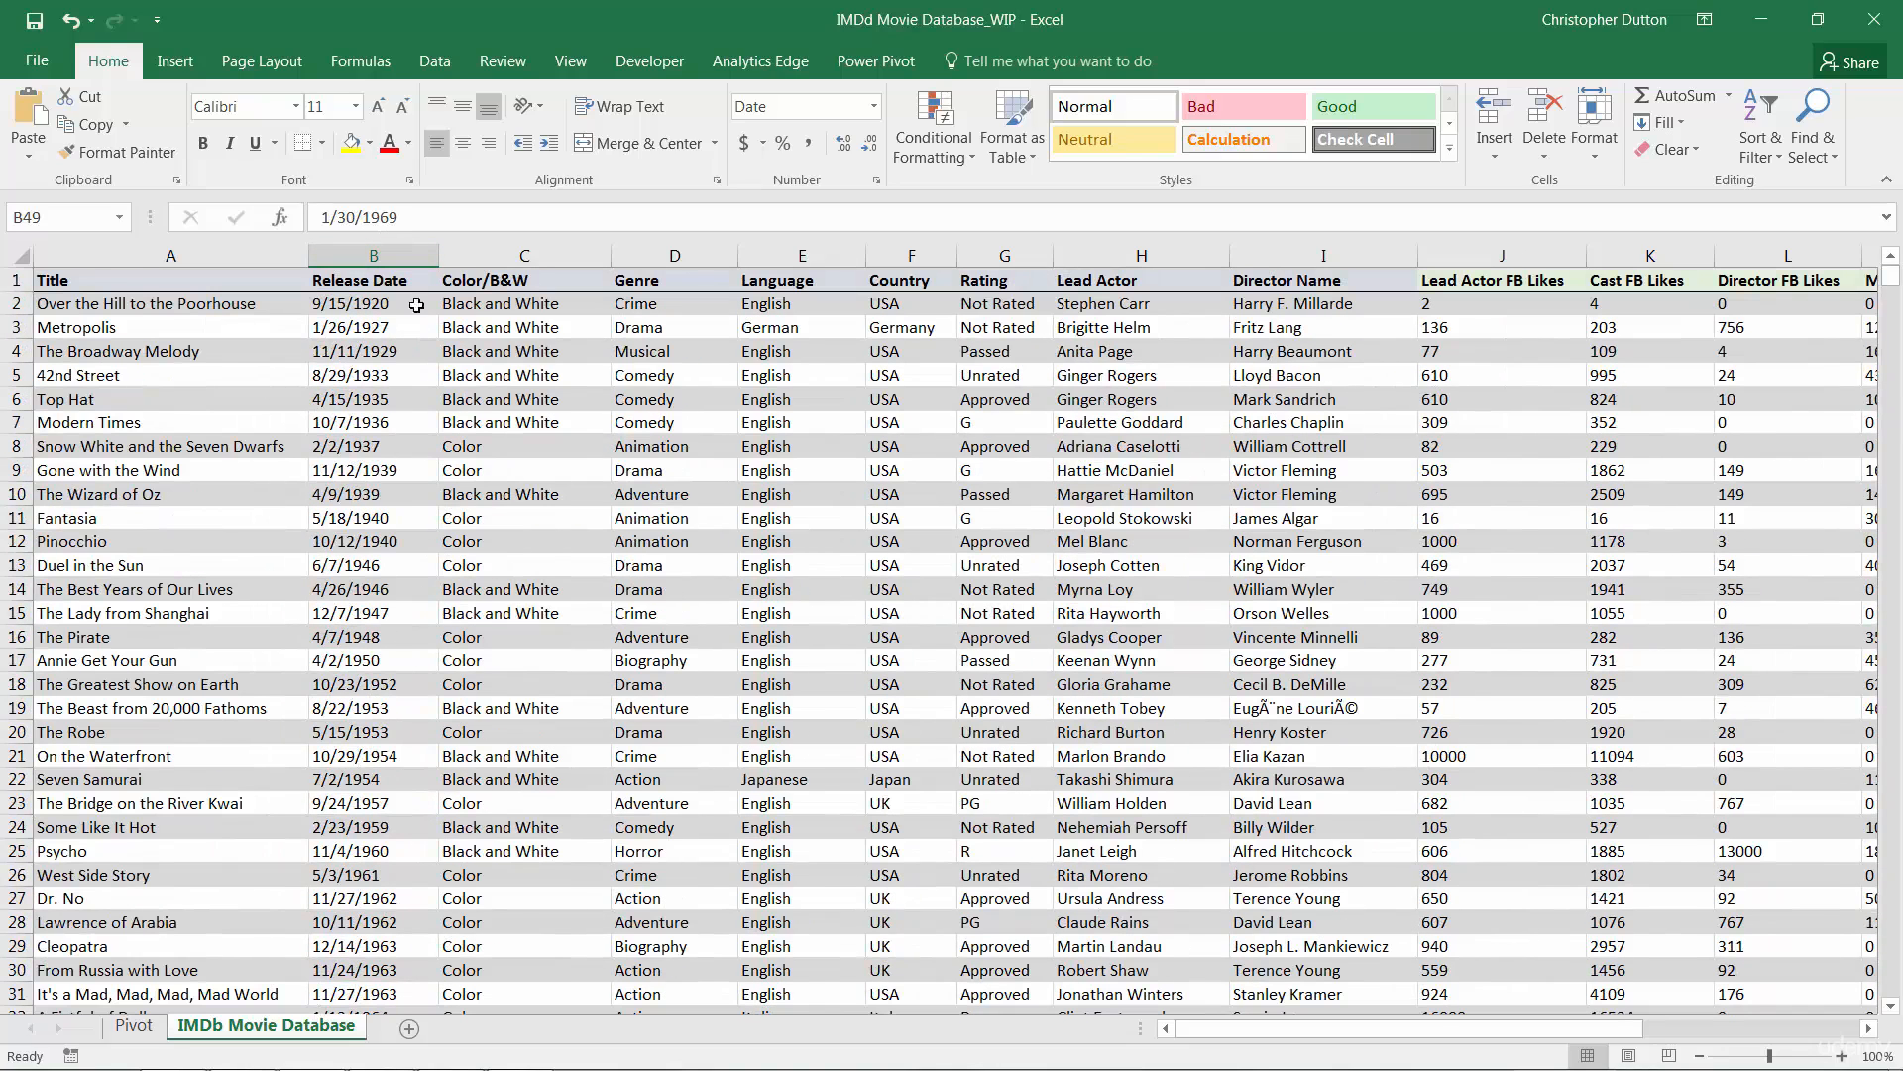
{"action": "left_click", "coordinate": [134, 1025]}
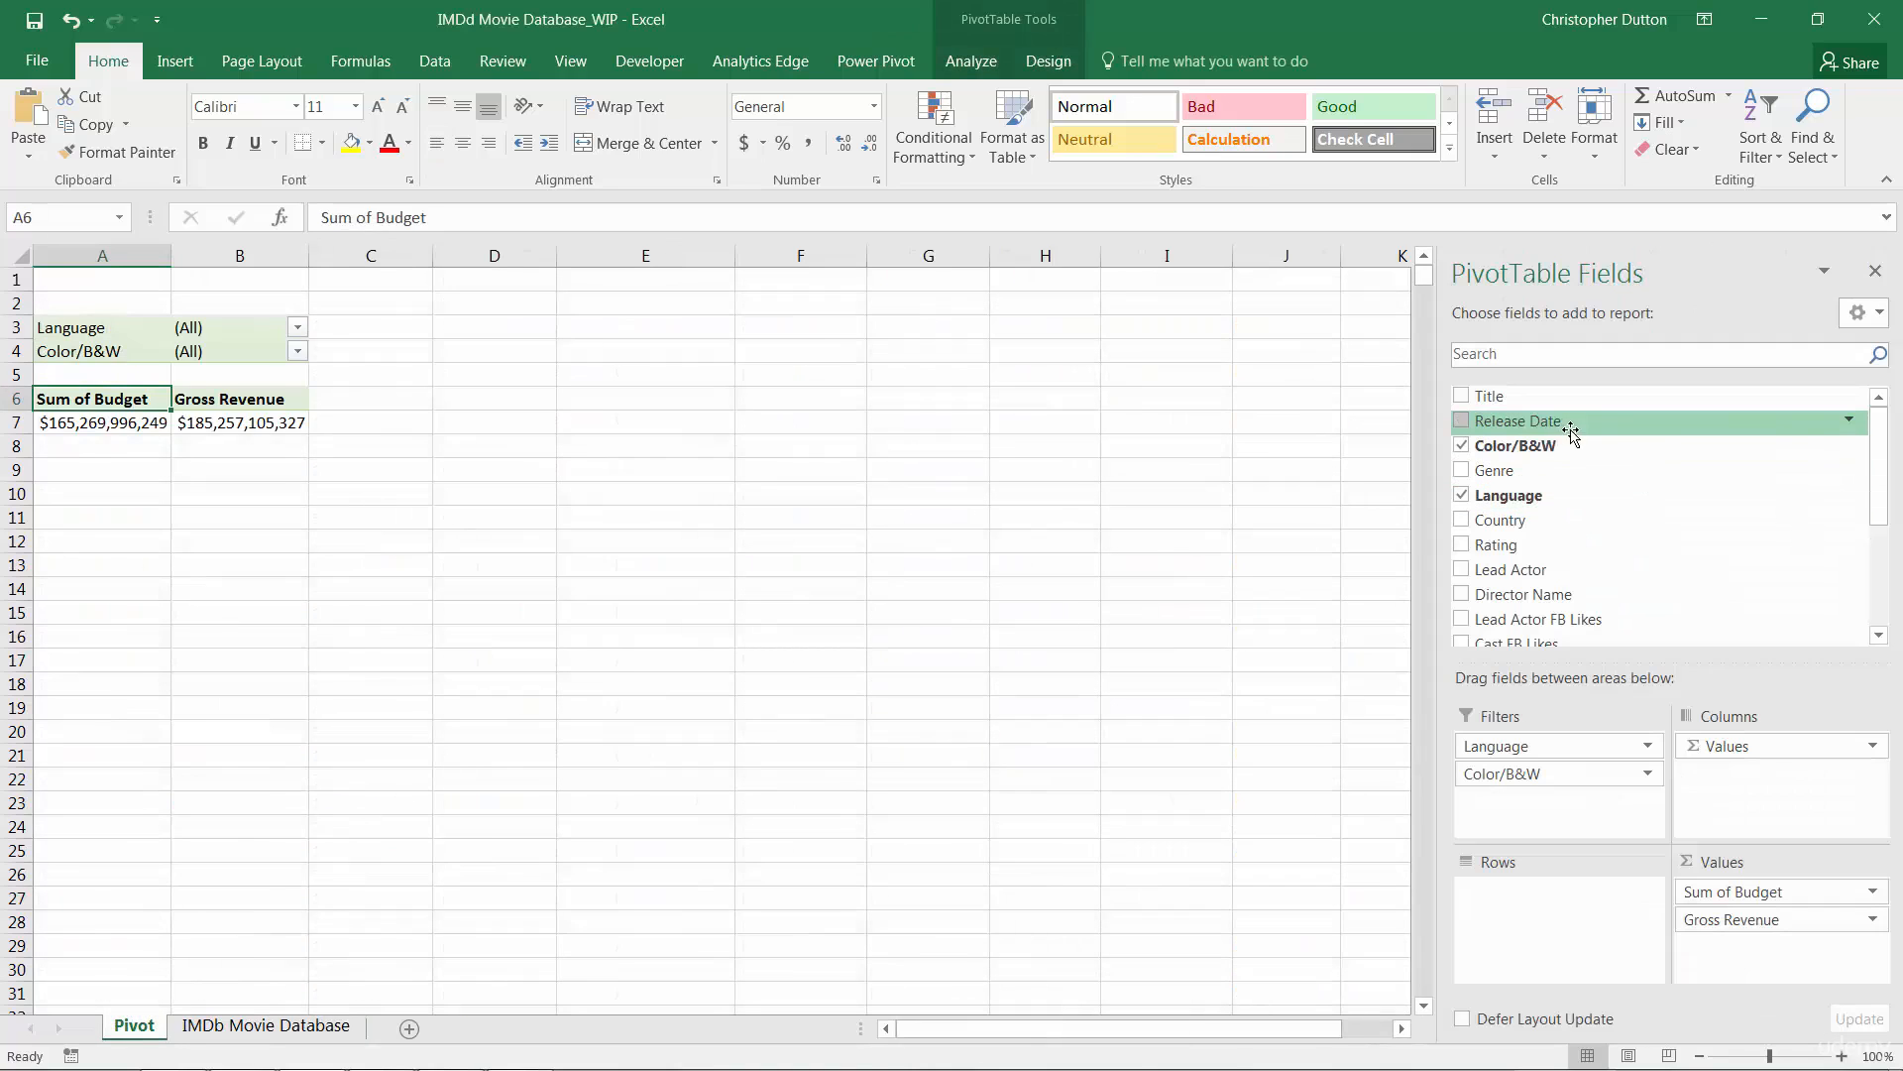
Step: Add Release Date to the PivotTable rows so they group by year
{"action": "left_click_drag", "start_coordinate": [1531, 422], "coordinate": [1536, 922]}
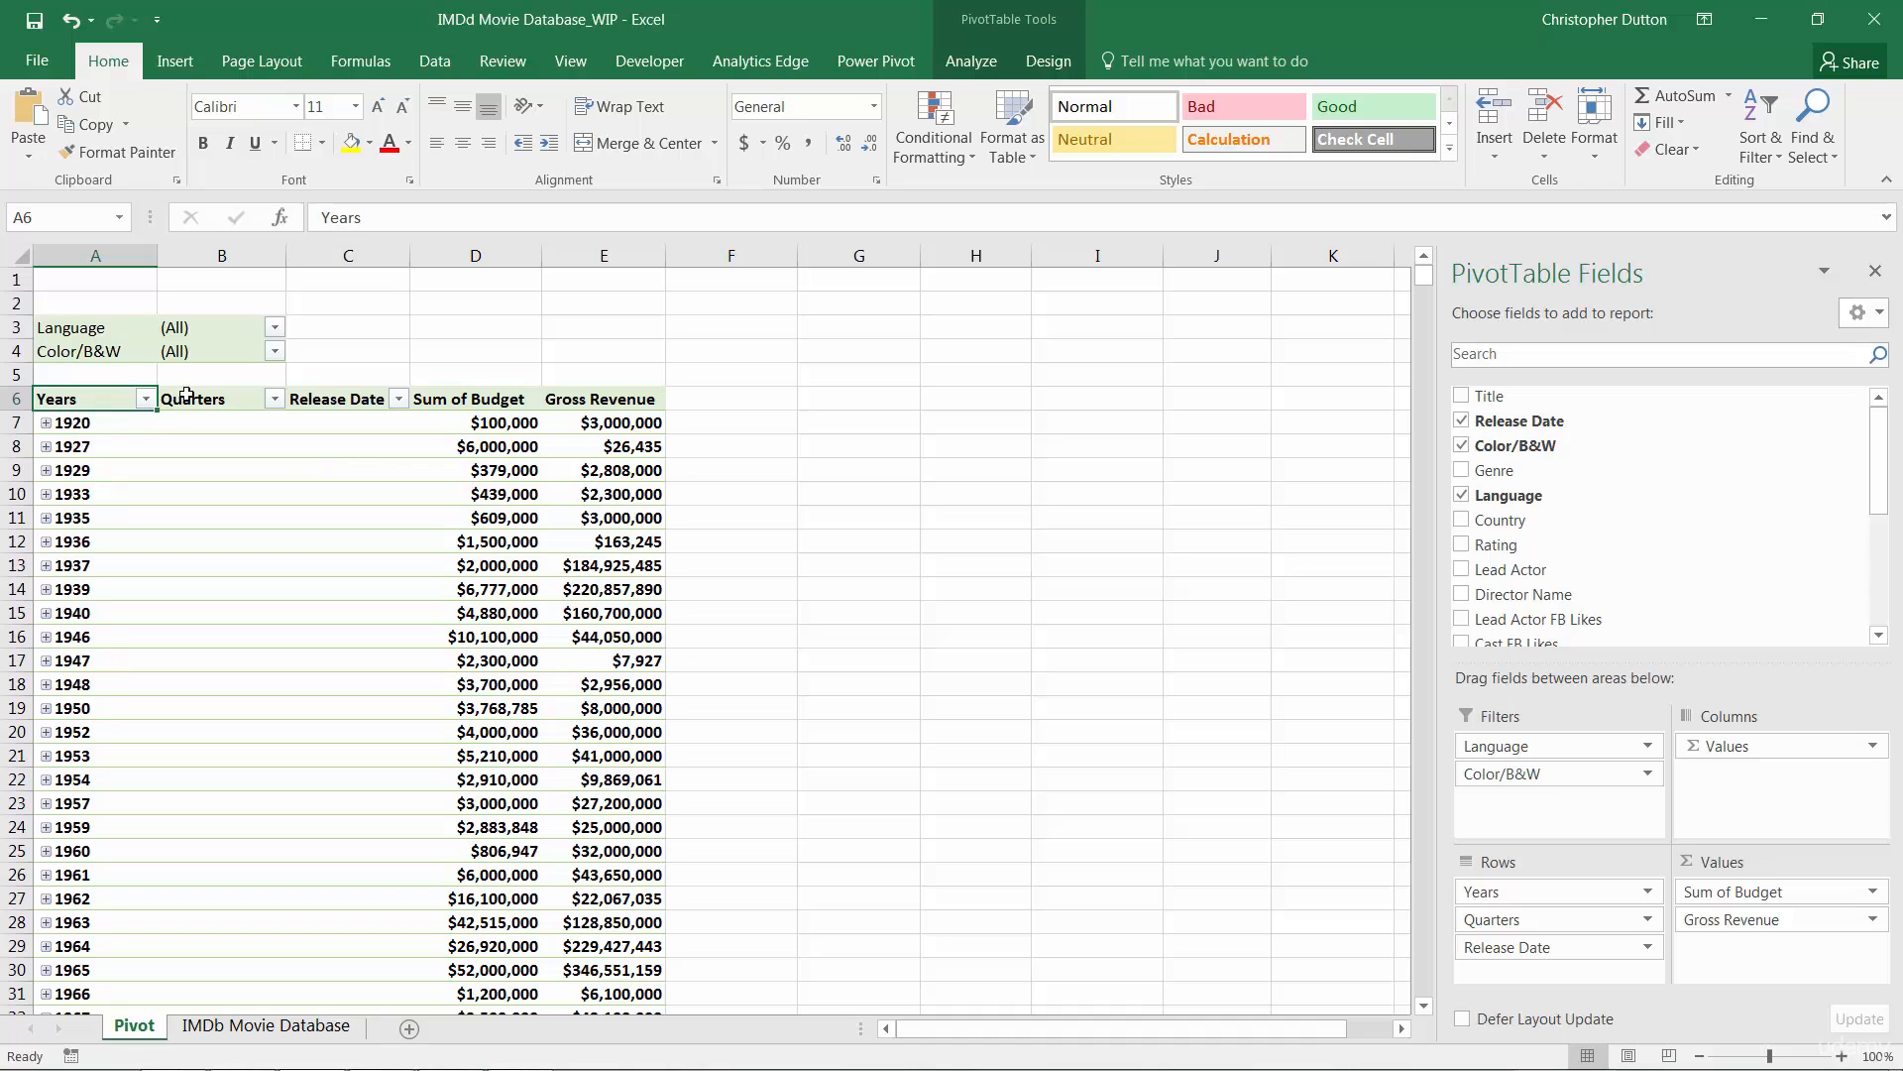
{"action": "left_click", "coordinate": [62, 850]}
{"action": "scroll", "coordinate": [58, 577], "scroll_direction": "down", "scroll_amount": 16}
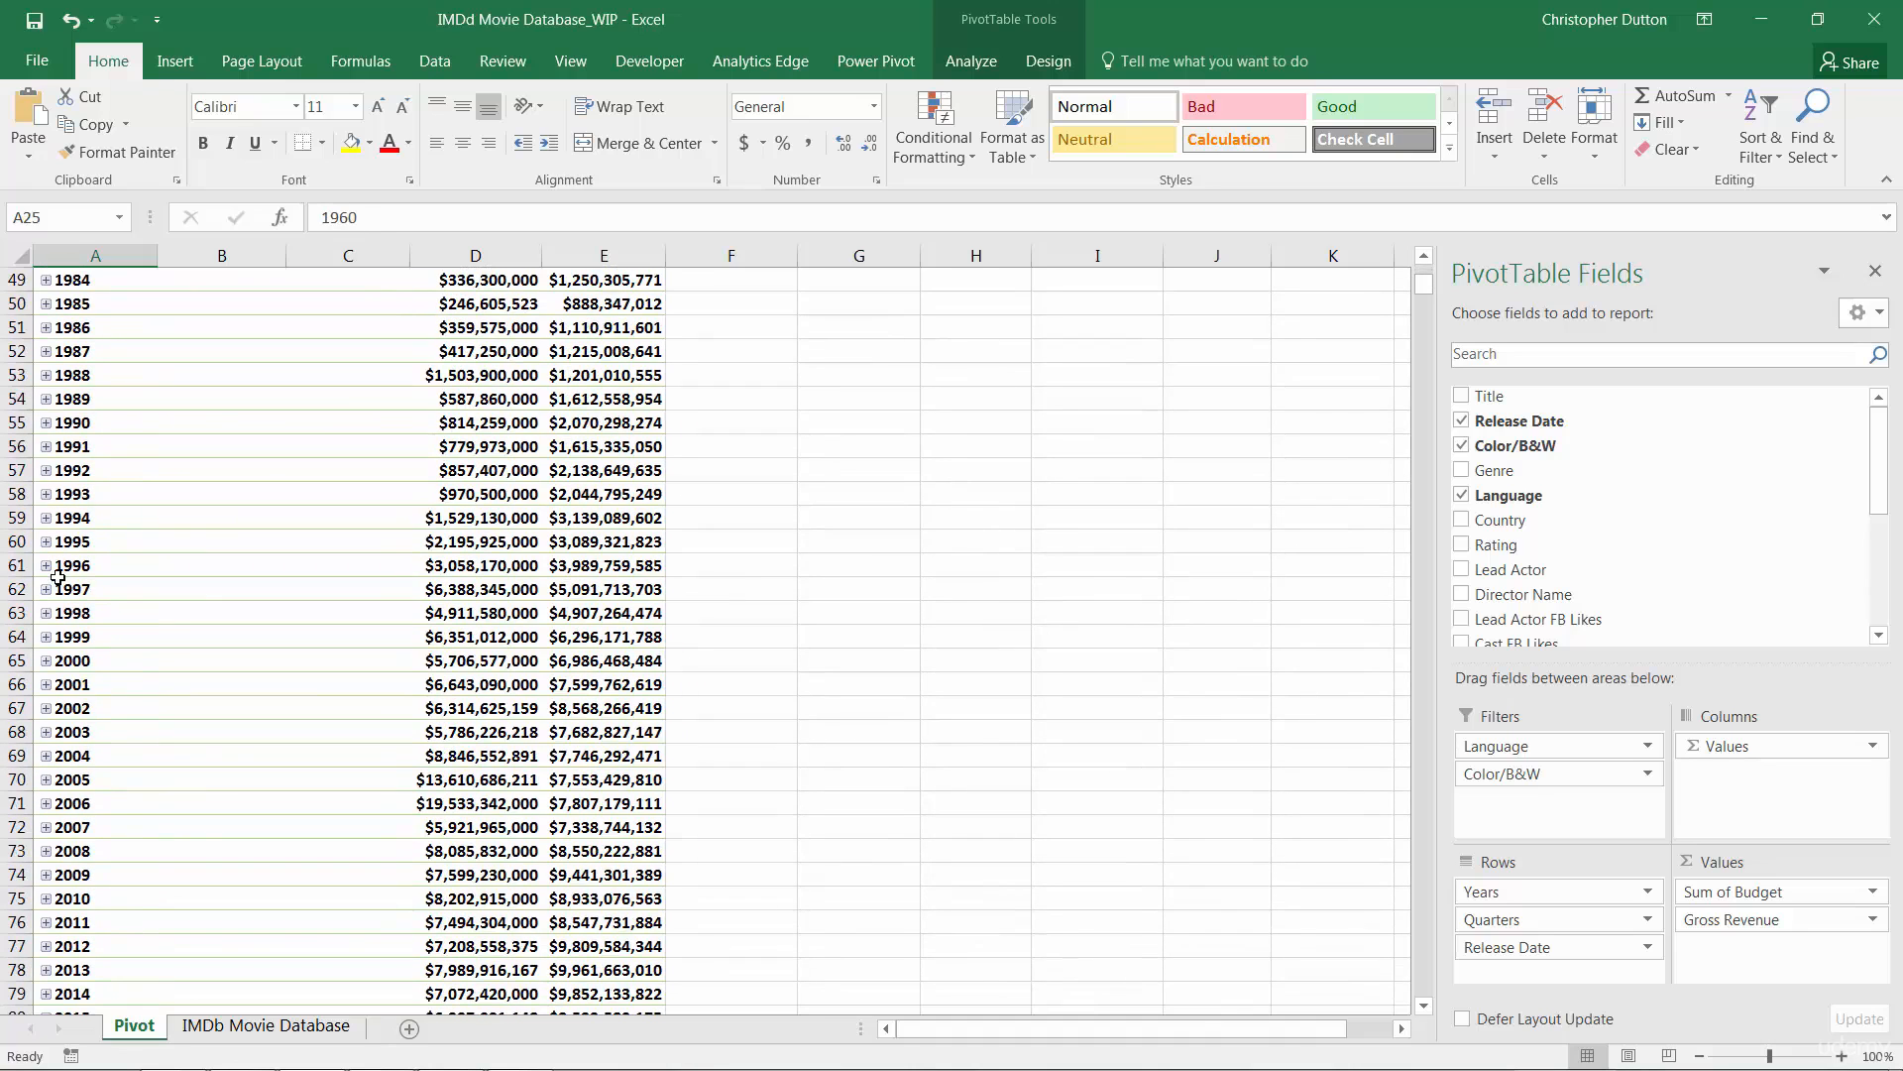
Step: Expand year 2000 and its Qtr1 to show the January to March figures
{"action": "double_click", "coordinate": [58, 659]}
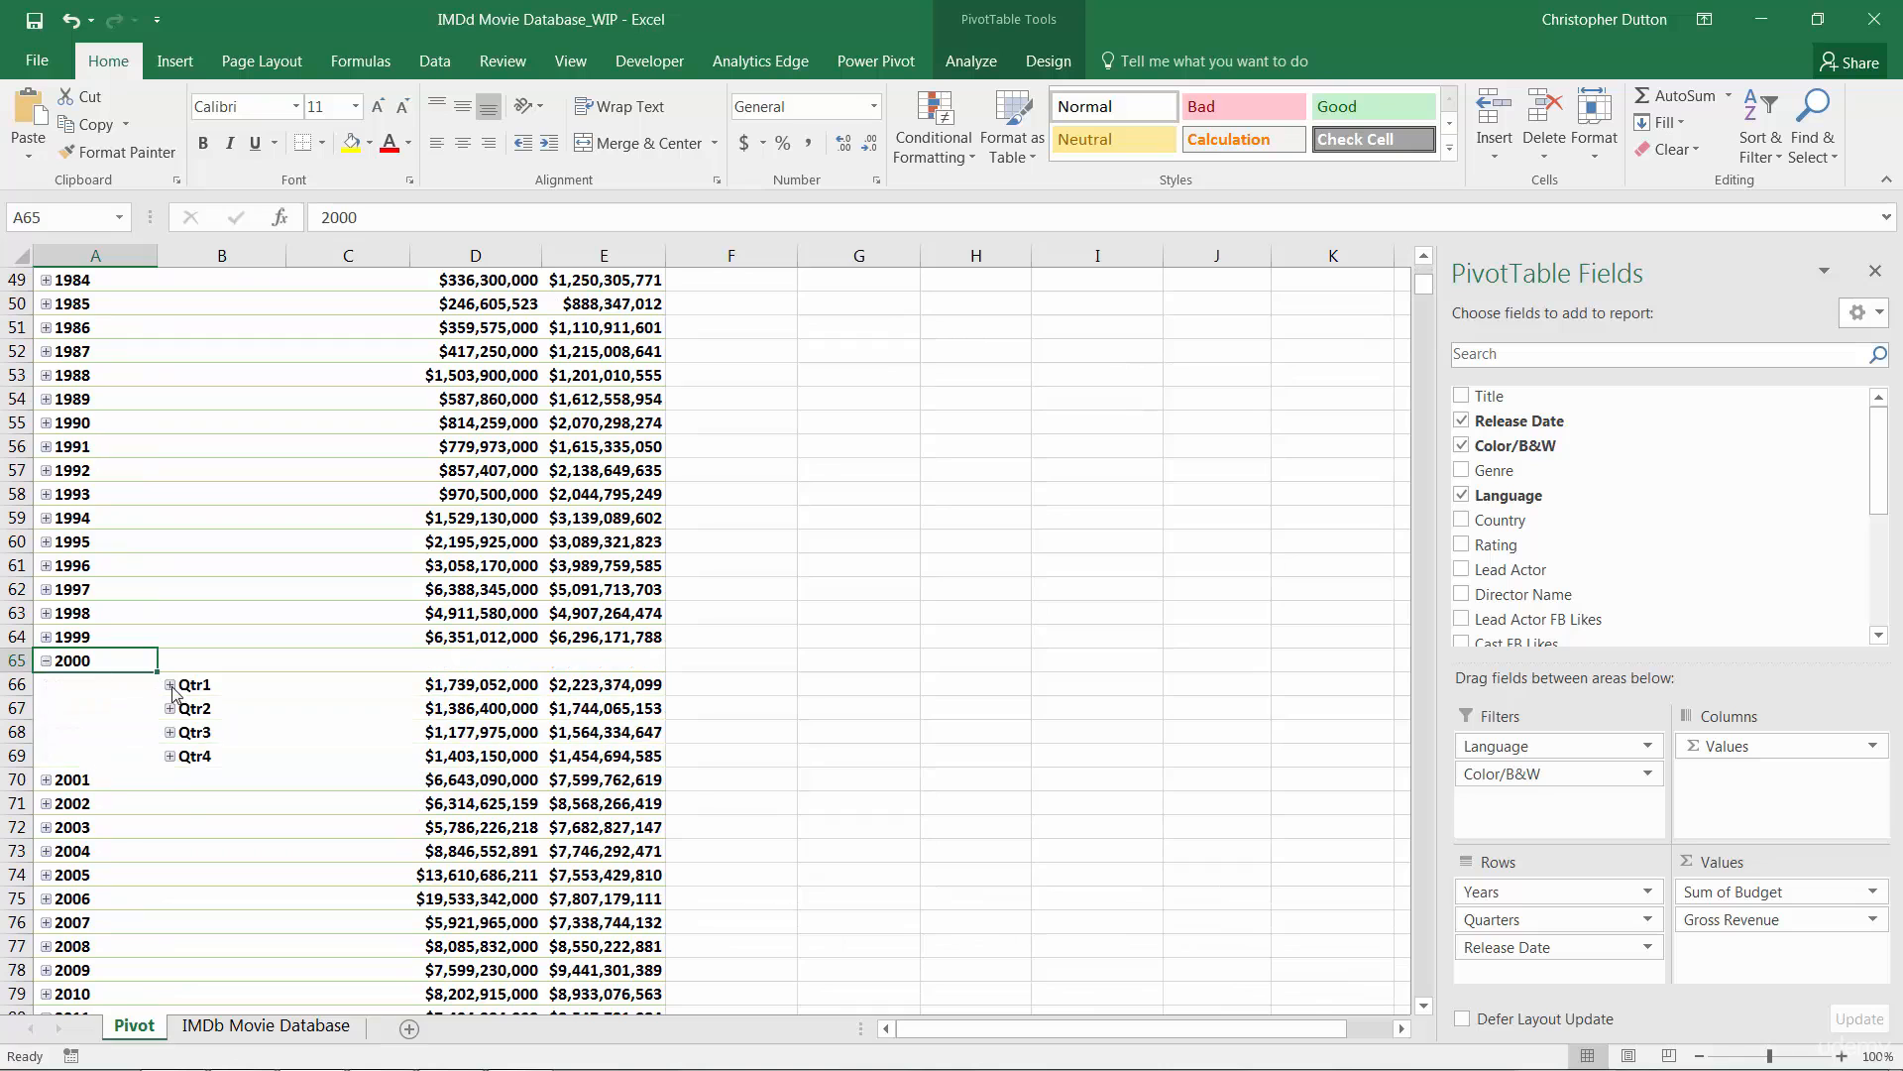
{"action": "left_click", "coordinate": [171, 685]}
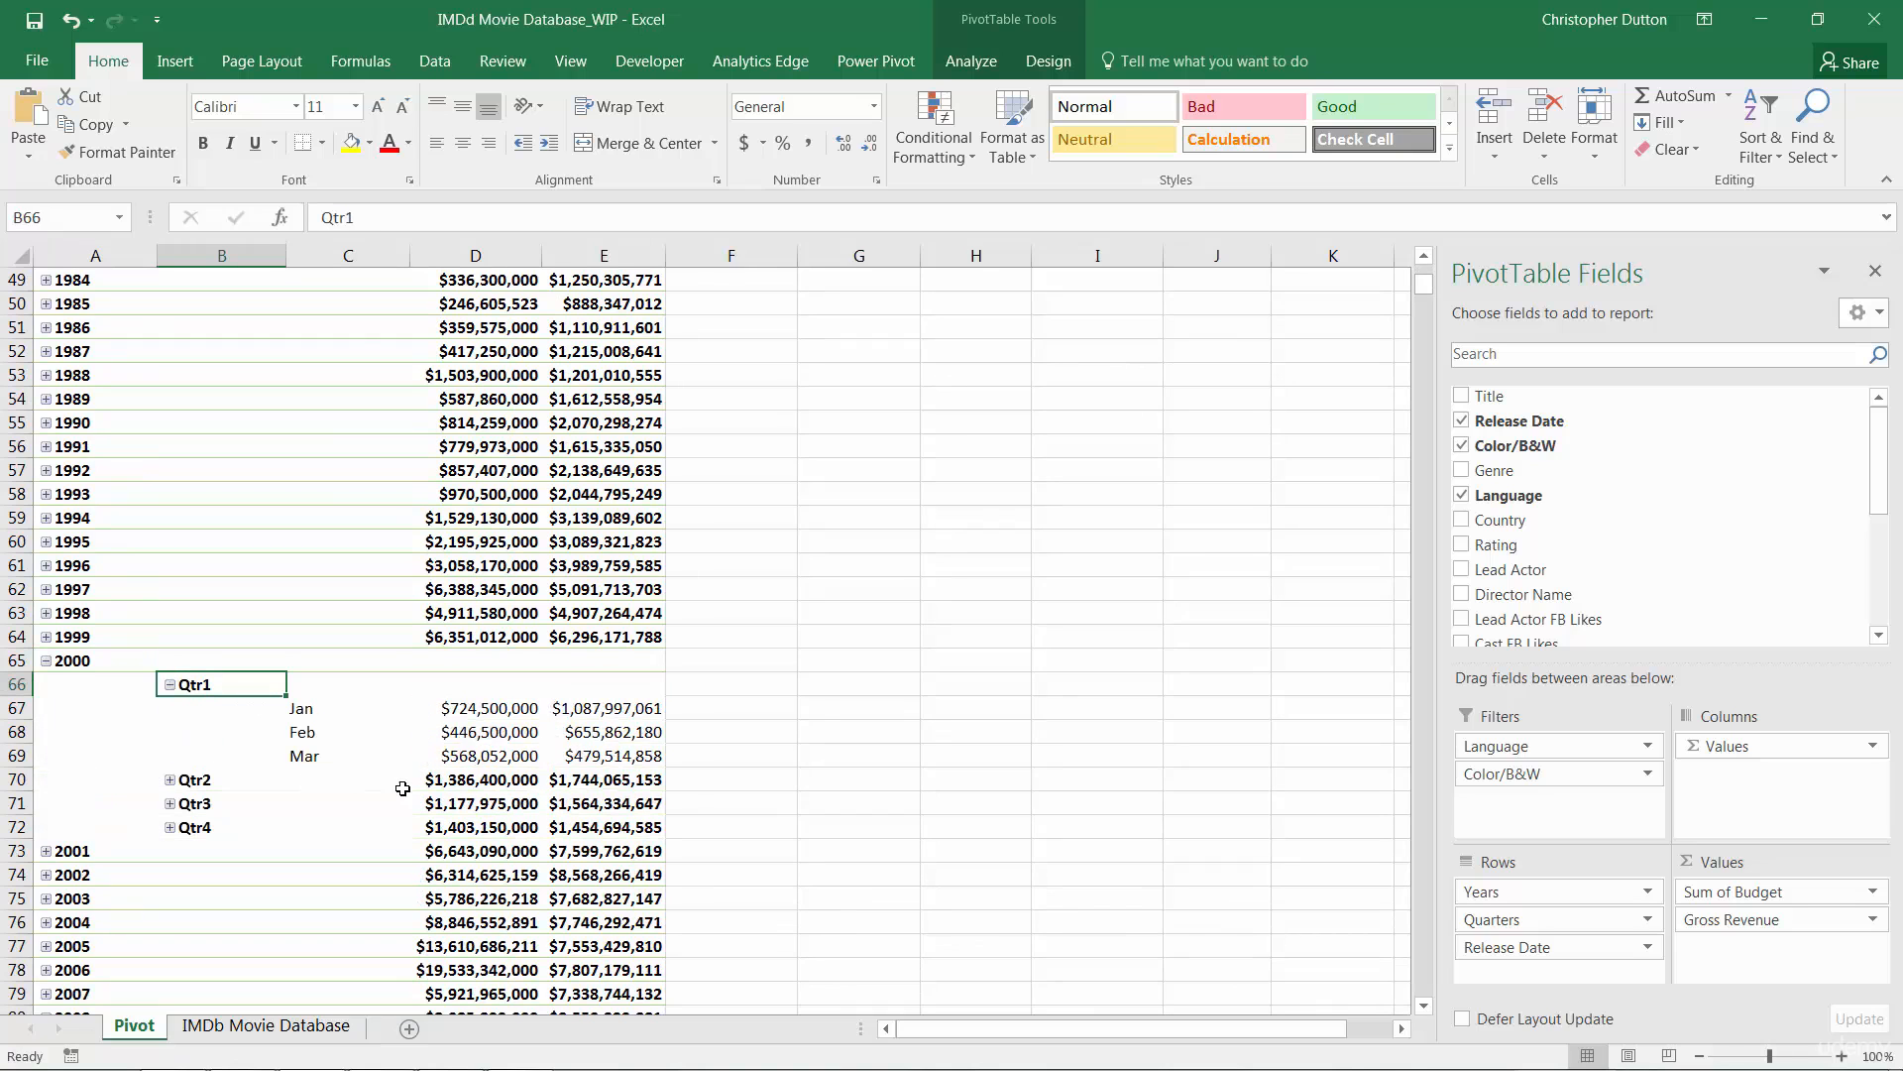
{"action": "scroll", "coordinate": [400, 788], "scroll_direction": "up", "scroll_amount": 15}
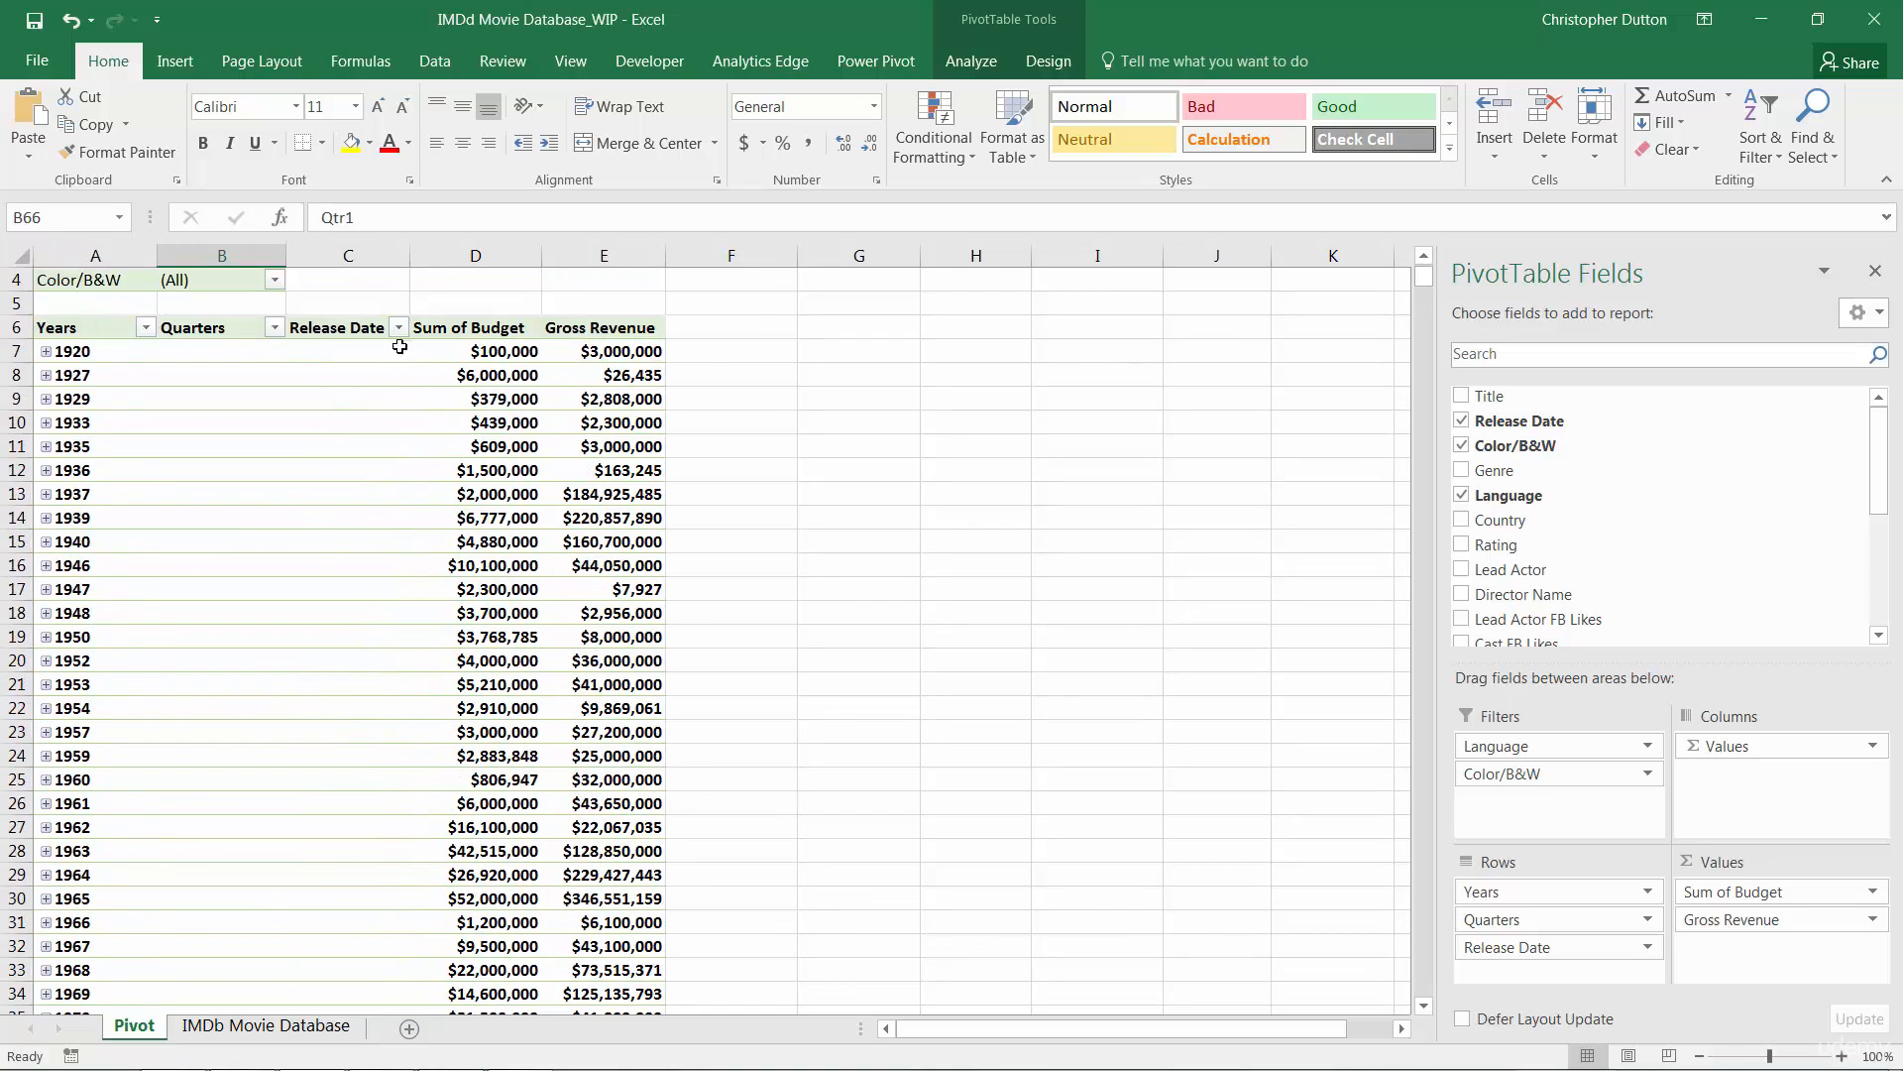
{"action": "scroll", "coordinate": [357, 538], "scroll_direction": "down", "scroll_amount": 7}
{"action": "scroll", "coordinate": [357, 539], "scroll_direction": "down", "scroll_amount": 7}
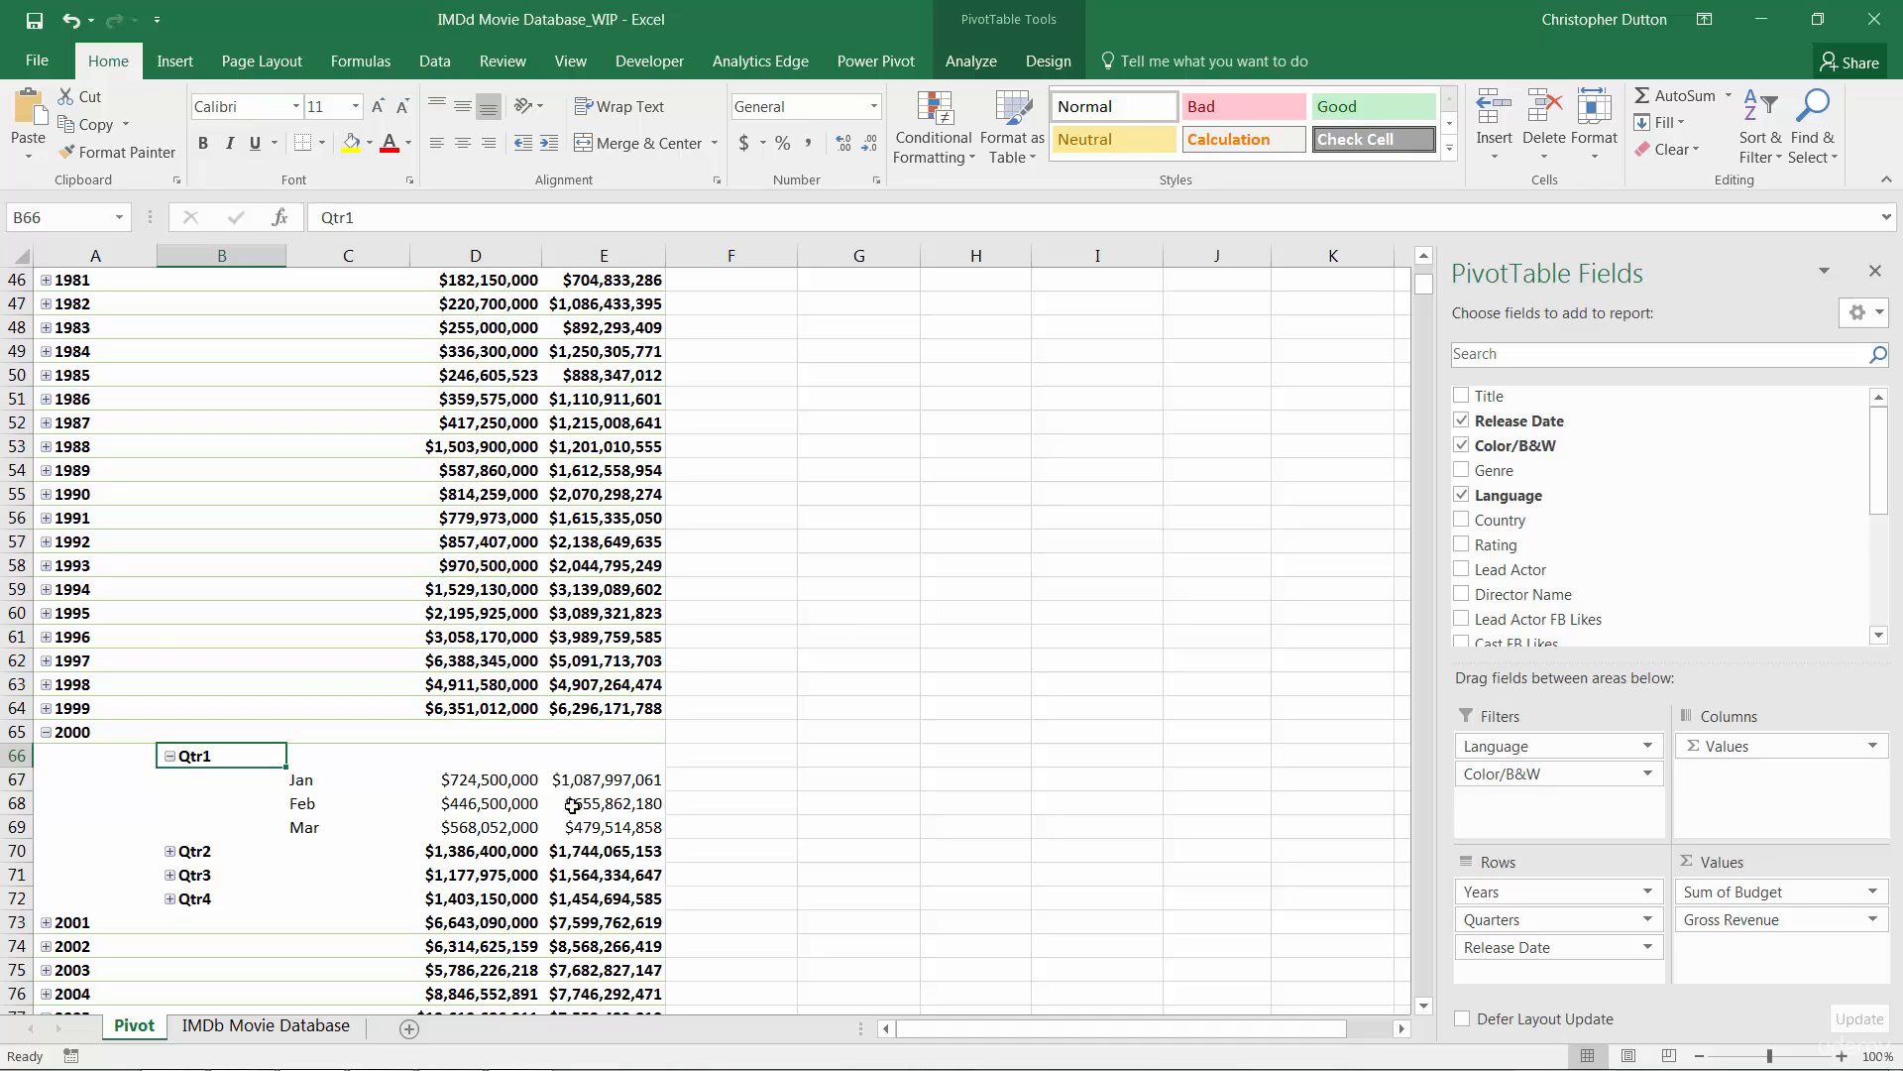
Step: Open the Release Date Grouping dialog from the Jan item under 2000 Qtr1
{"action": "left_click", "coordinate": [990, 15]}
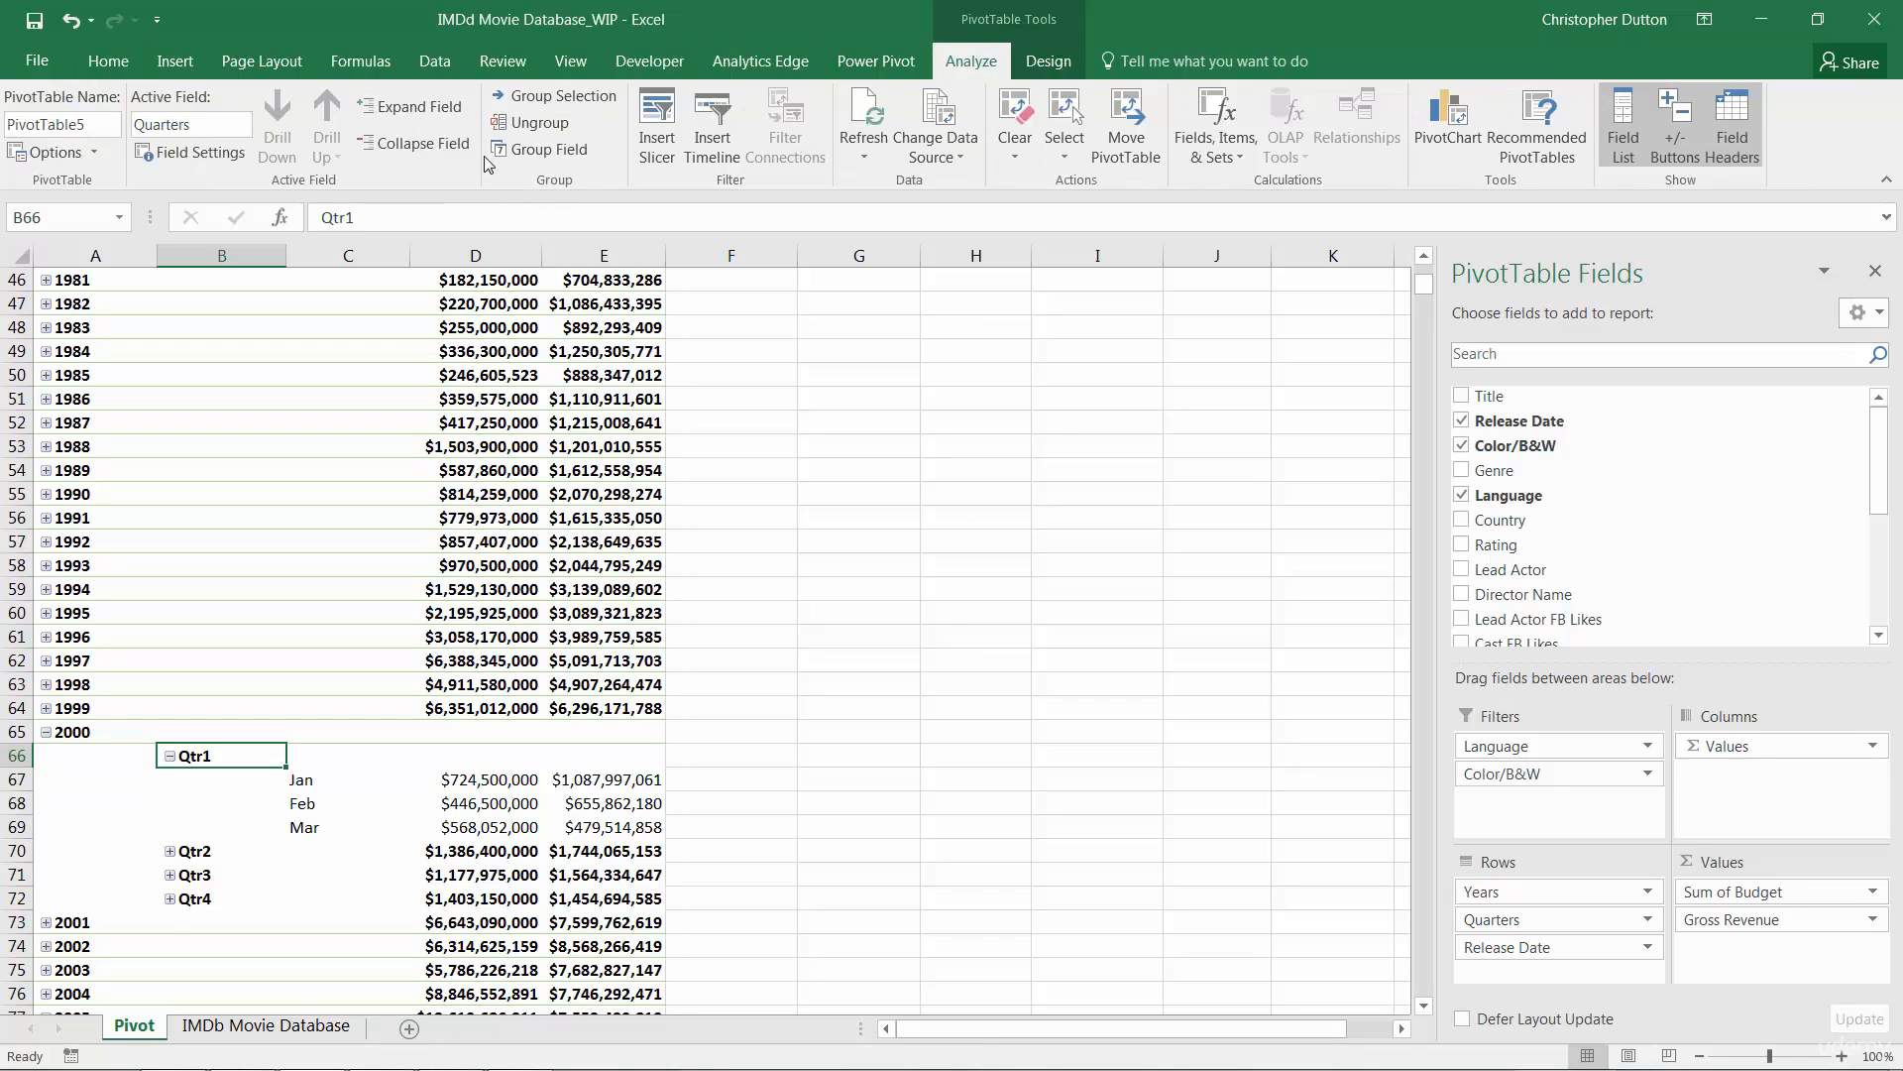
{"action": "left_click", "coordinate": [75, 733]}
{"action": "left_click", "coordinate": [193, 755]}
{"action": "left_click", "coordinate": [303, 783]}
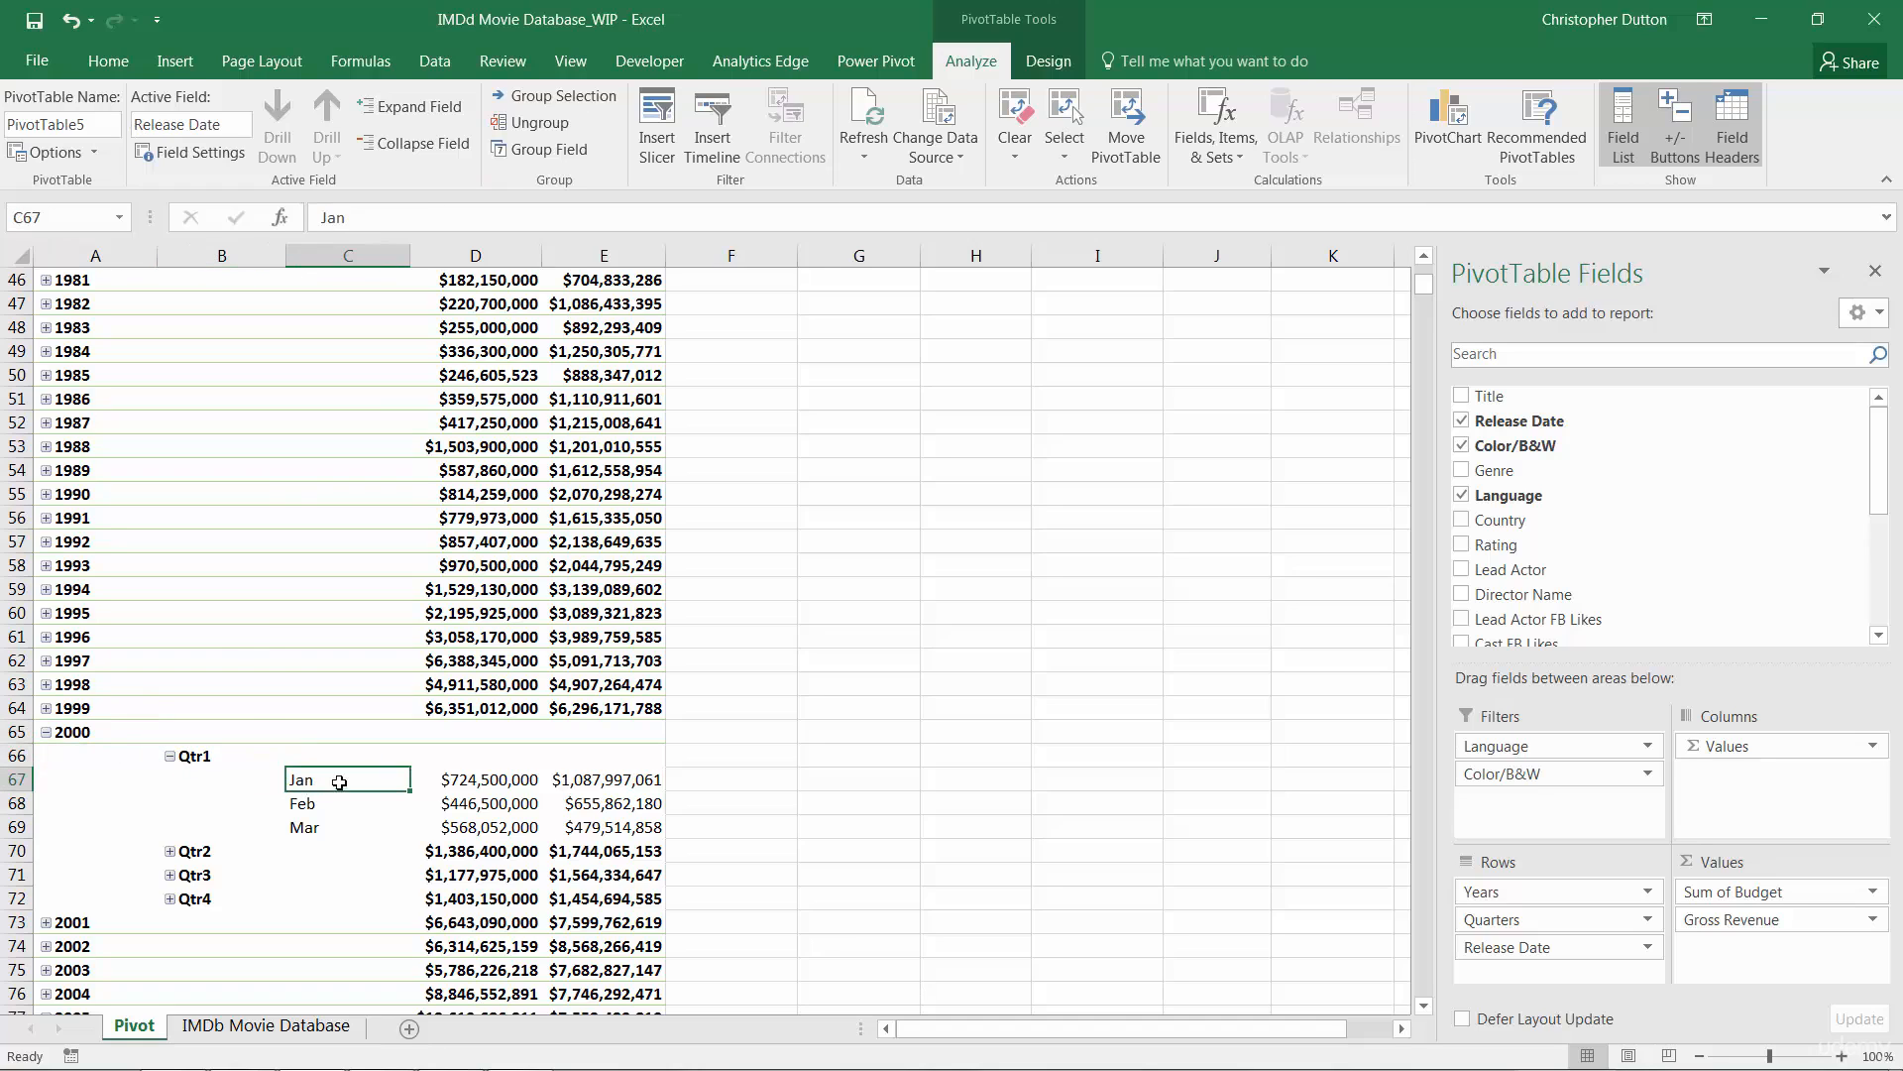
{"action": "left_click", "coordinate": [558, 151]}
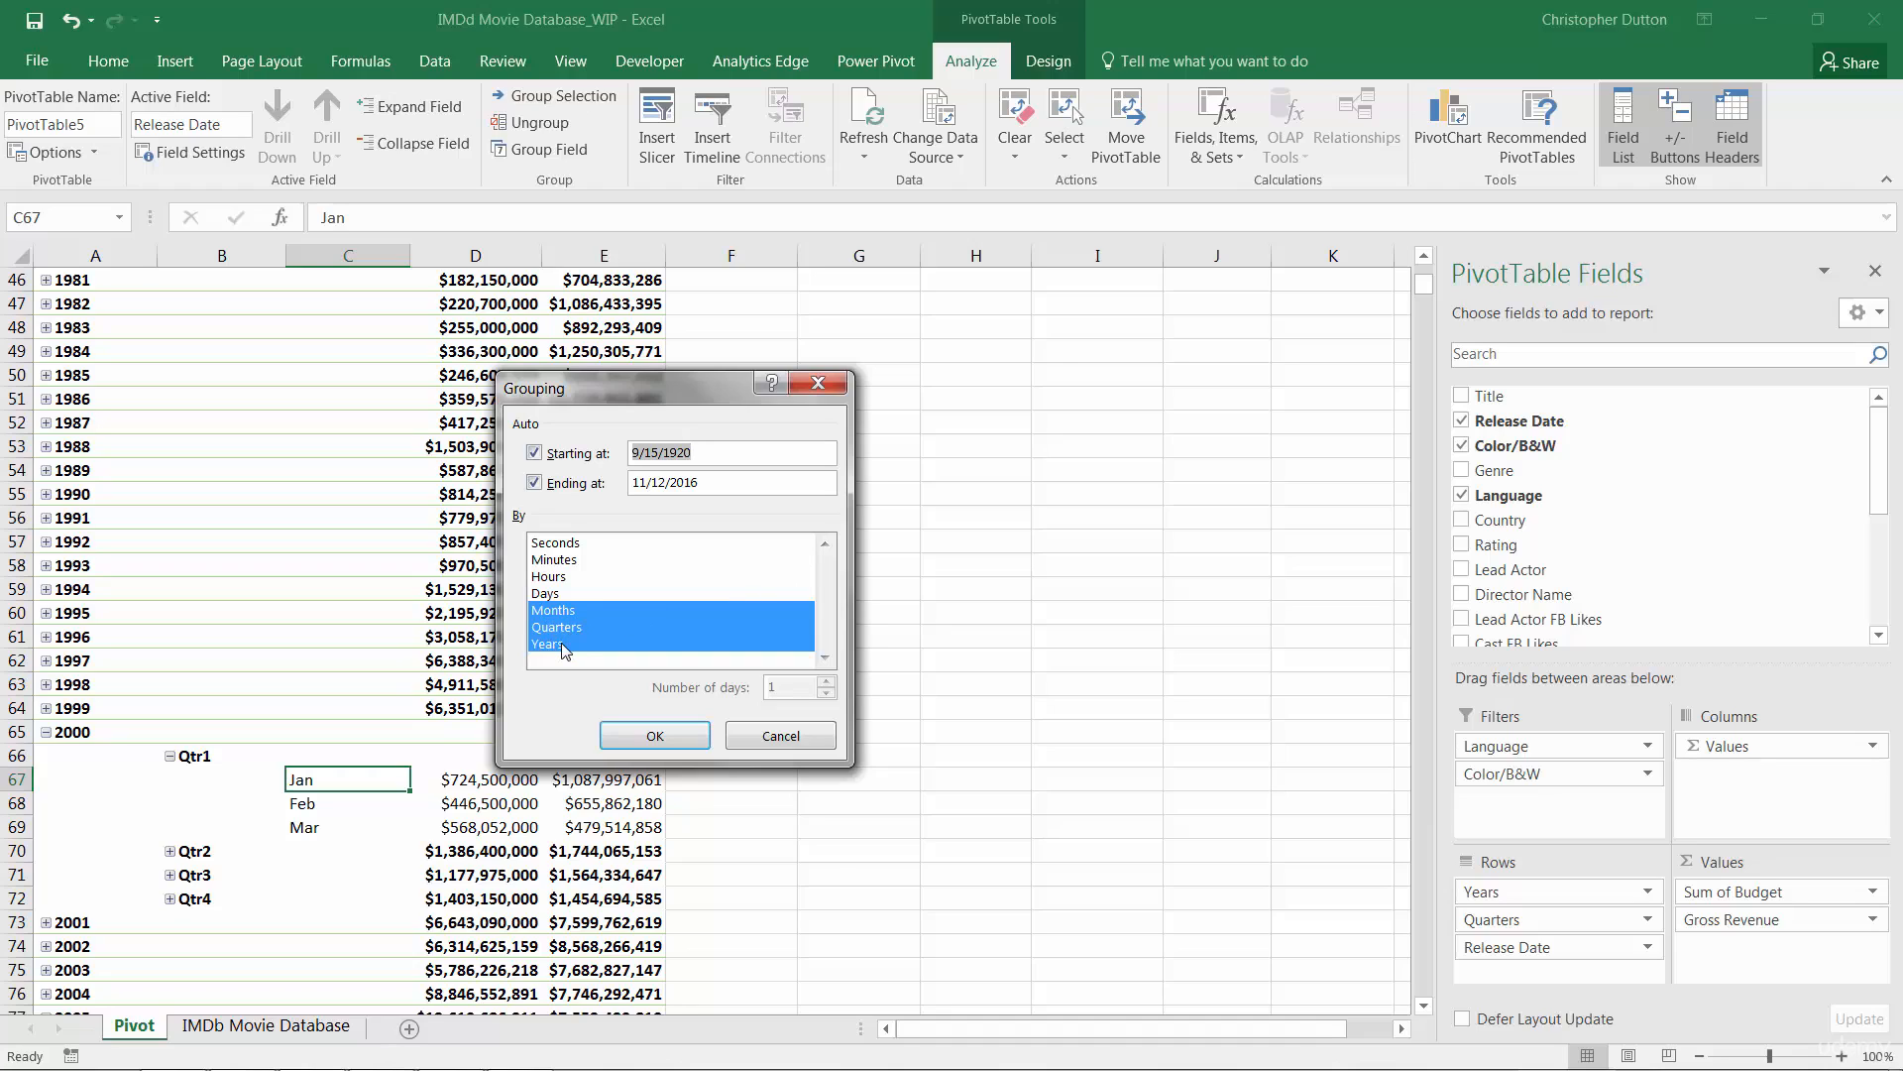
Step: Add Days to the Months, Quarters and Years grouping of Release Date
{"action": "left_click", "coordinate": [546, 594]}
{"action": "left_click", "coordinate": [656, 738]}
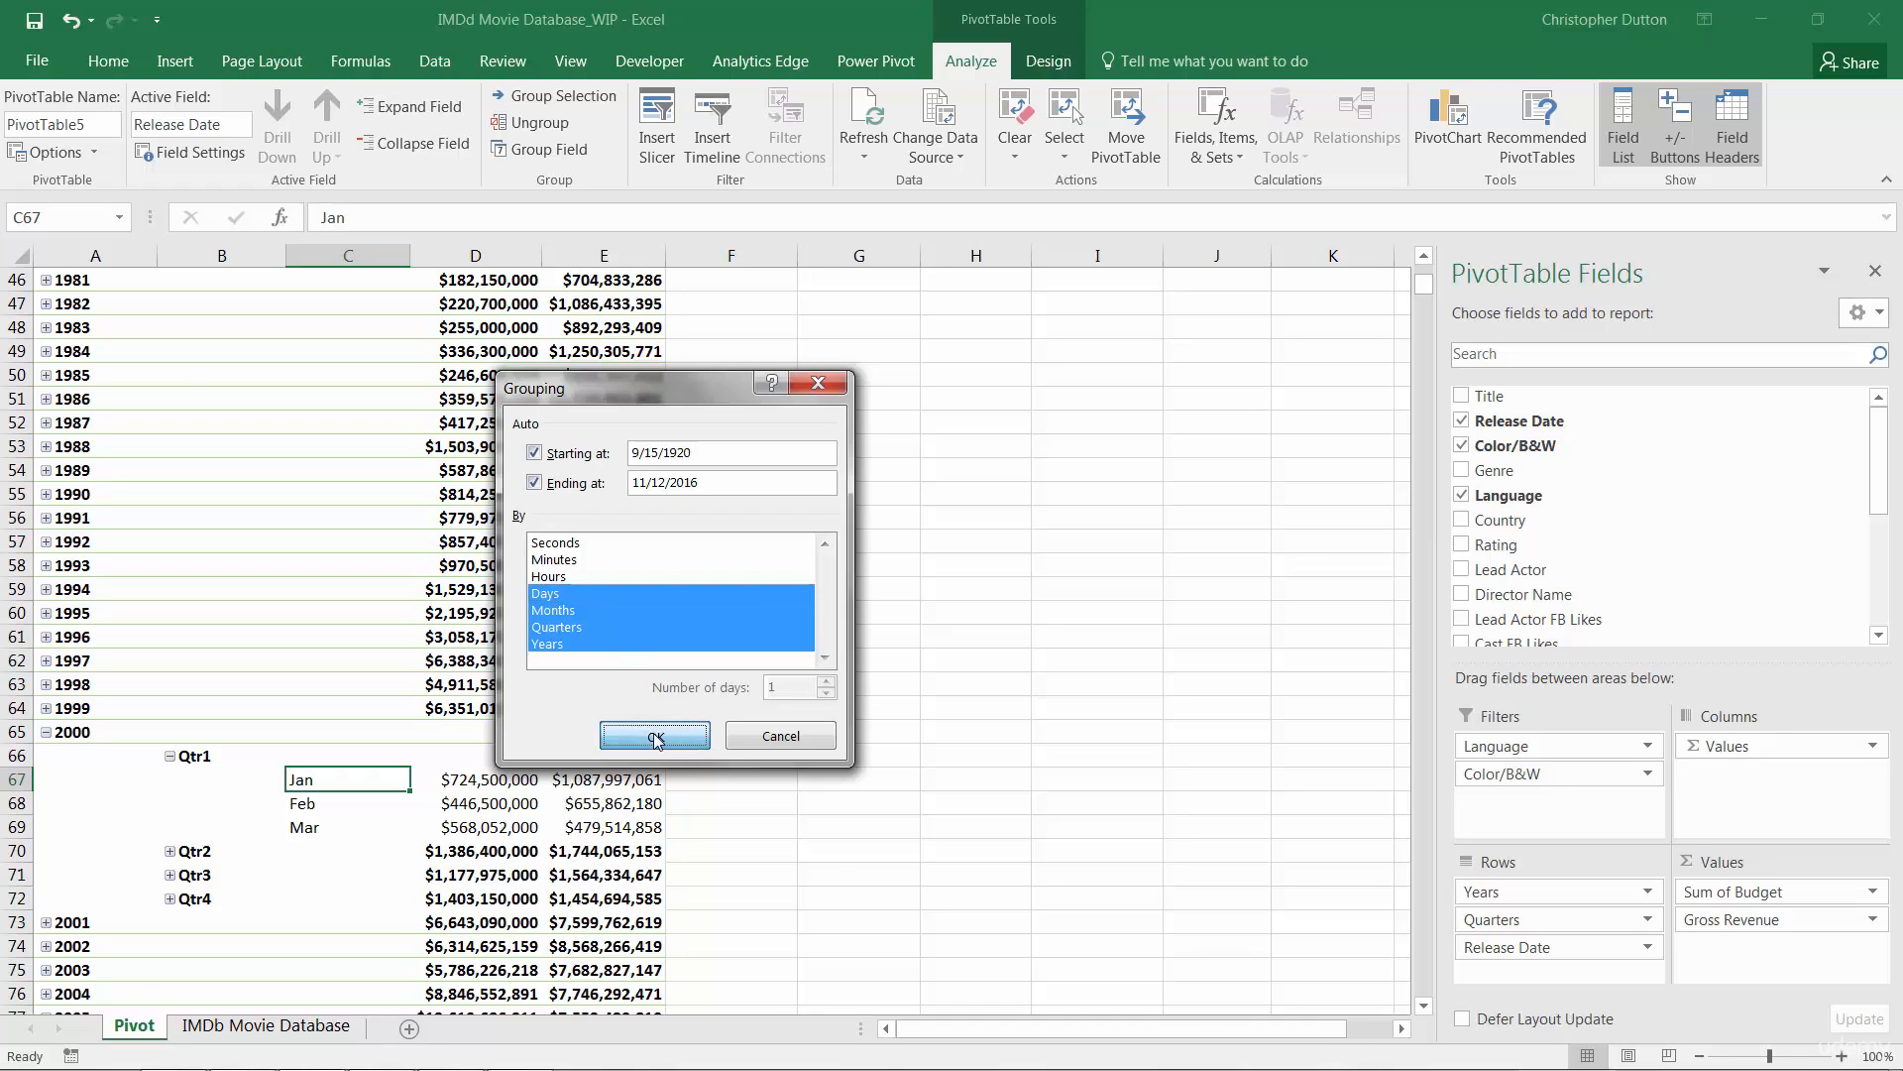
{"action": "scroll", "coordinate": [595, 684], "scroll_direction": "up", "scroll_amount": 15}
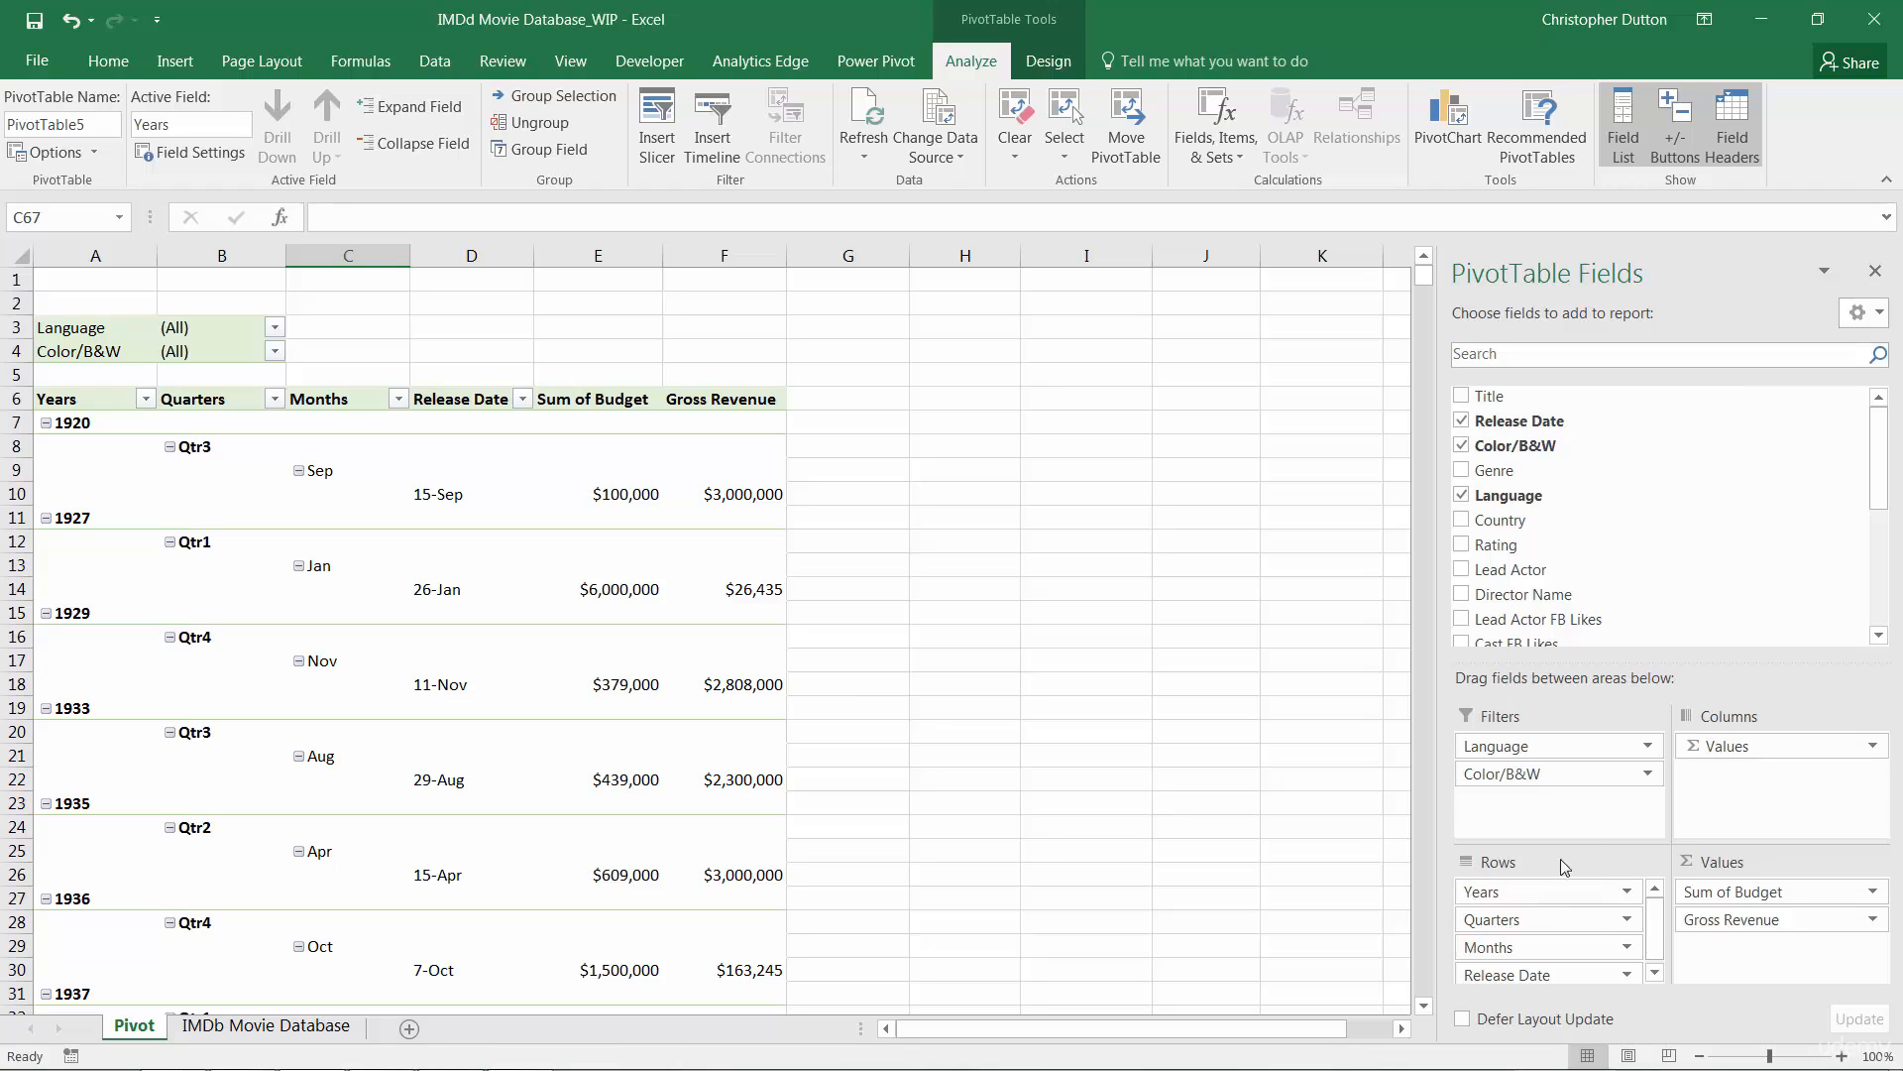
Step: Move the Years and Quarters fields from Rows into the PivotTable Filters area
{"action": "left_click", "coordinate": [1502, 894]}
{"action": "left_click_drag", "start_coordinate": [1501, 895], "coordinate": [1522, 748]}
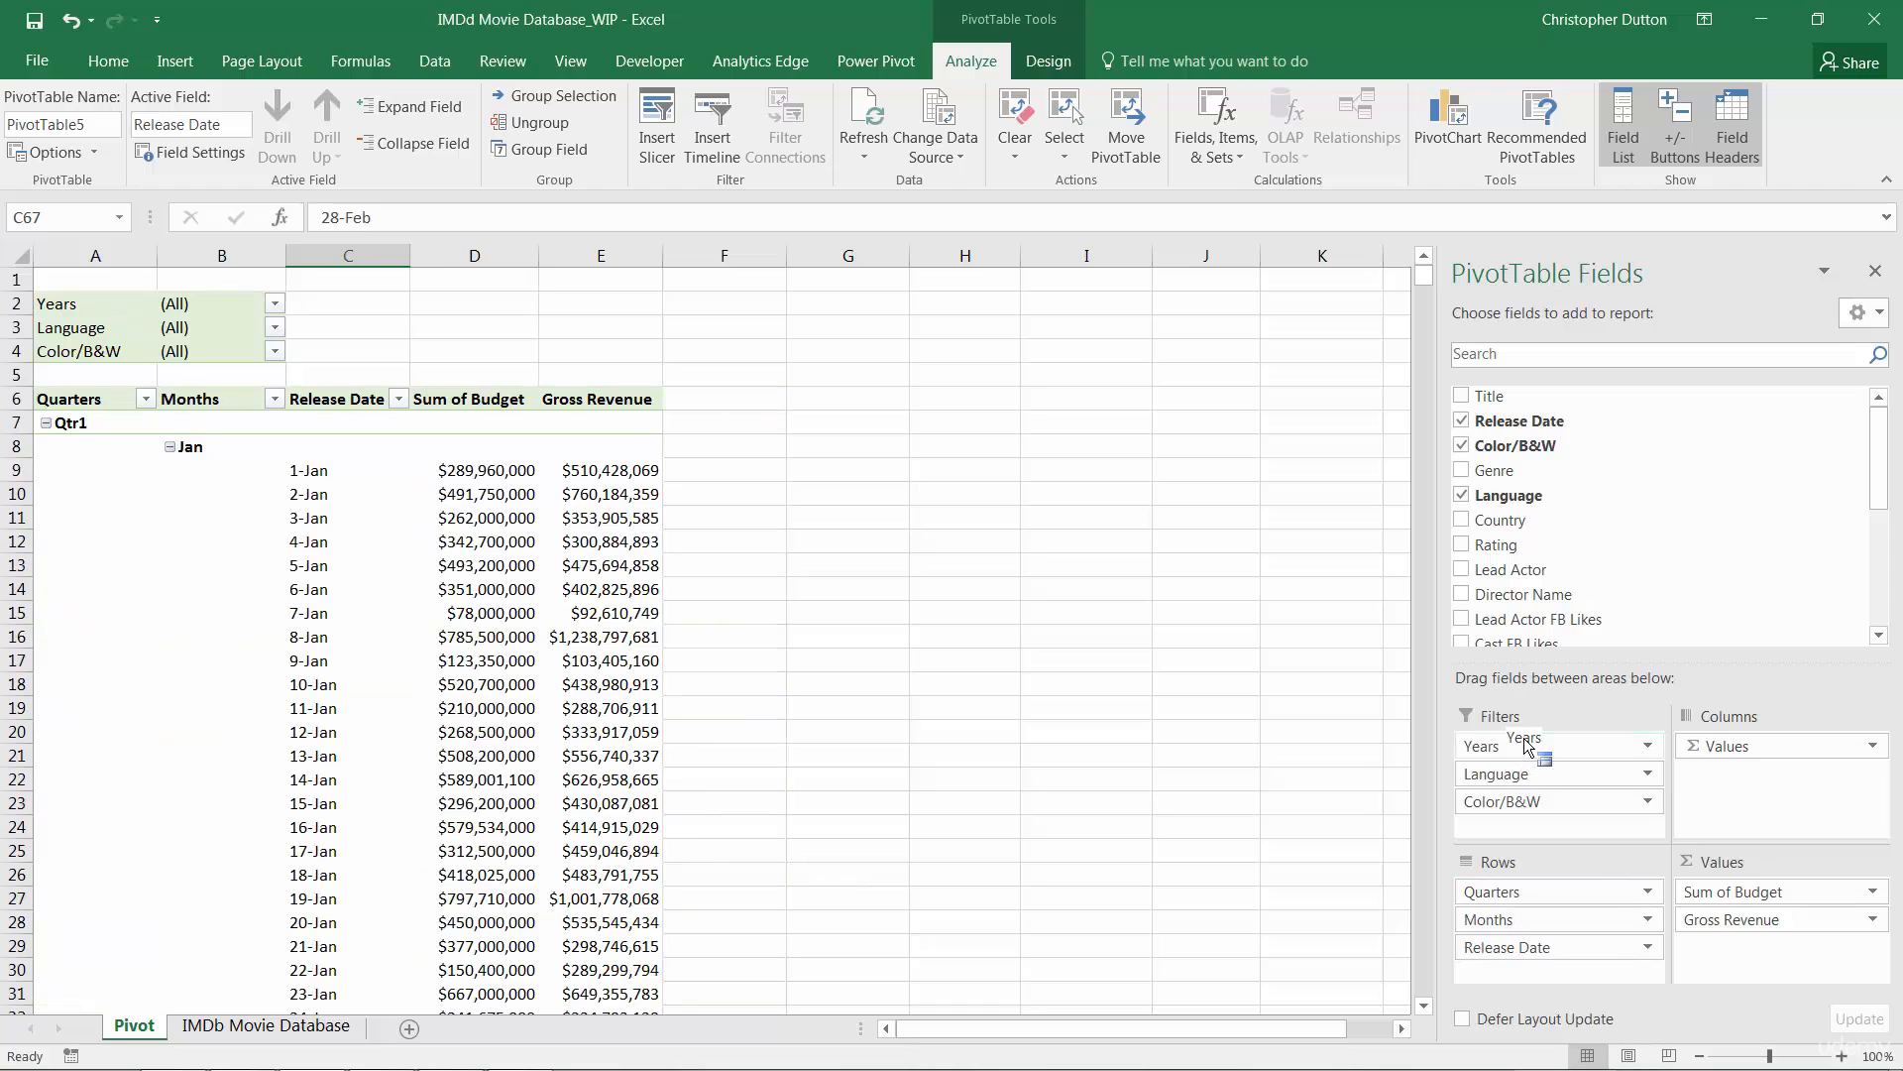
{"action": "left_click_drag", "start_coordinate": [1495, 894], "coordinate": [1498, 781]}
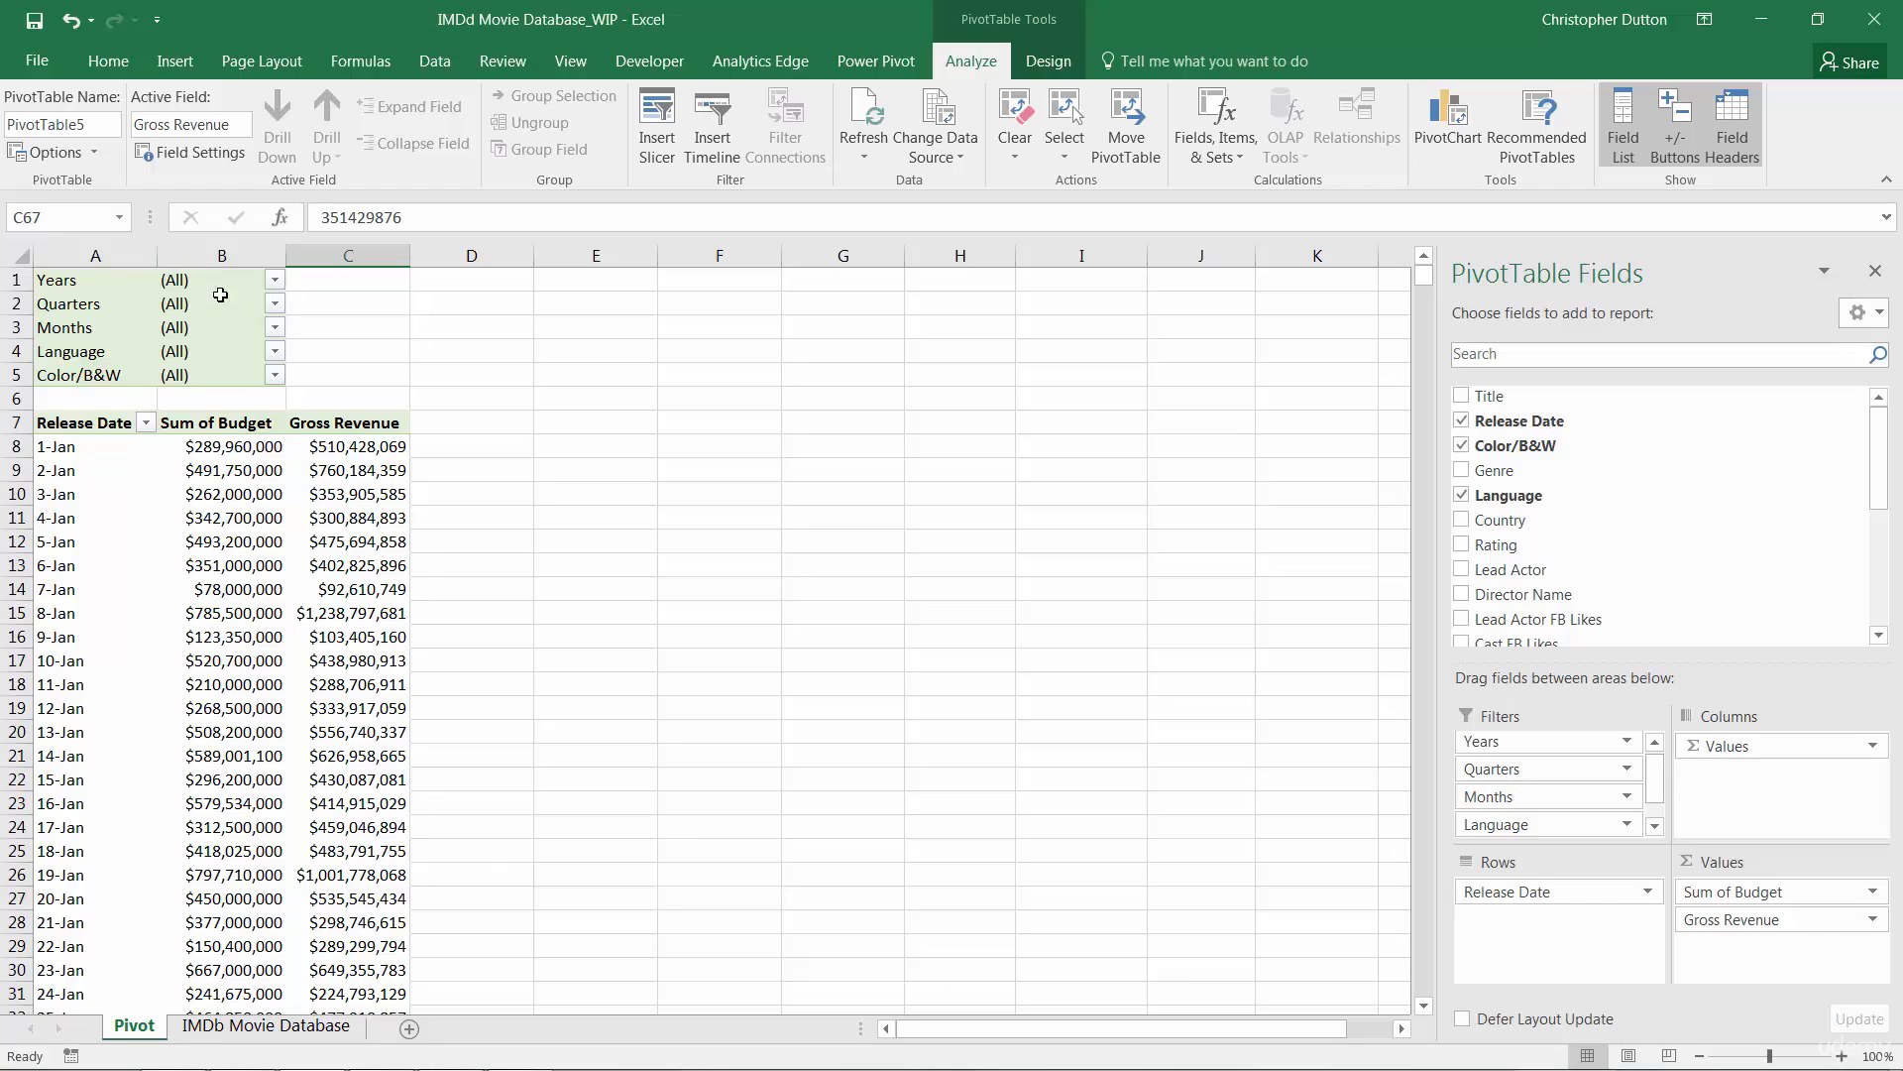
Step: Check the Years and Quarters filter lists, leaving both unchanged
{"action": "left_click", "coordinate": [275, 280]}
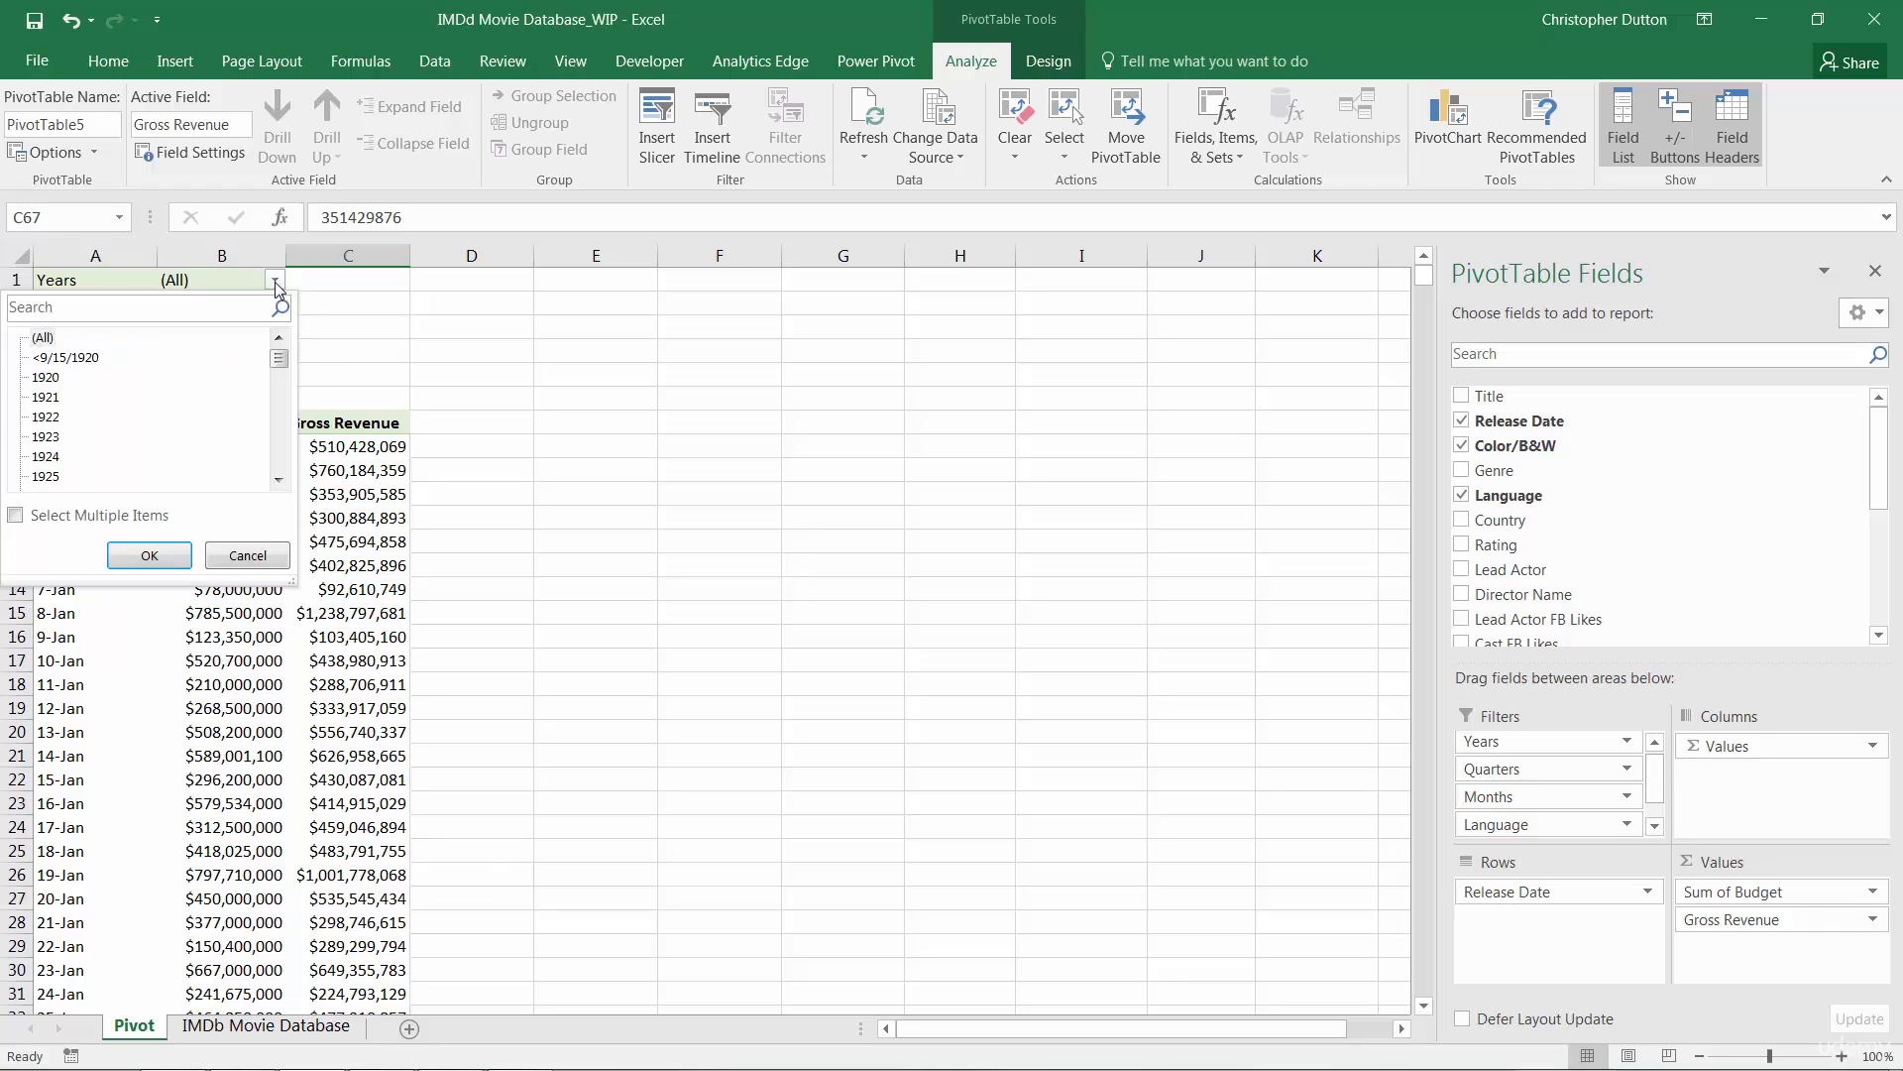
{"action": "left_click", "coordinate": [275, 280]}
{"action": "left_click", "coordinate": [276, 305]}
{"action": "left_click", "coordinate": [276, 305]}
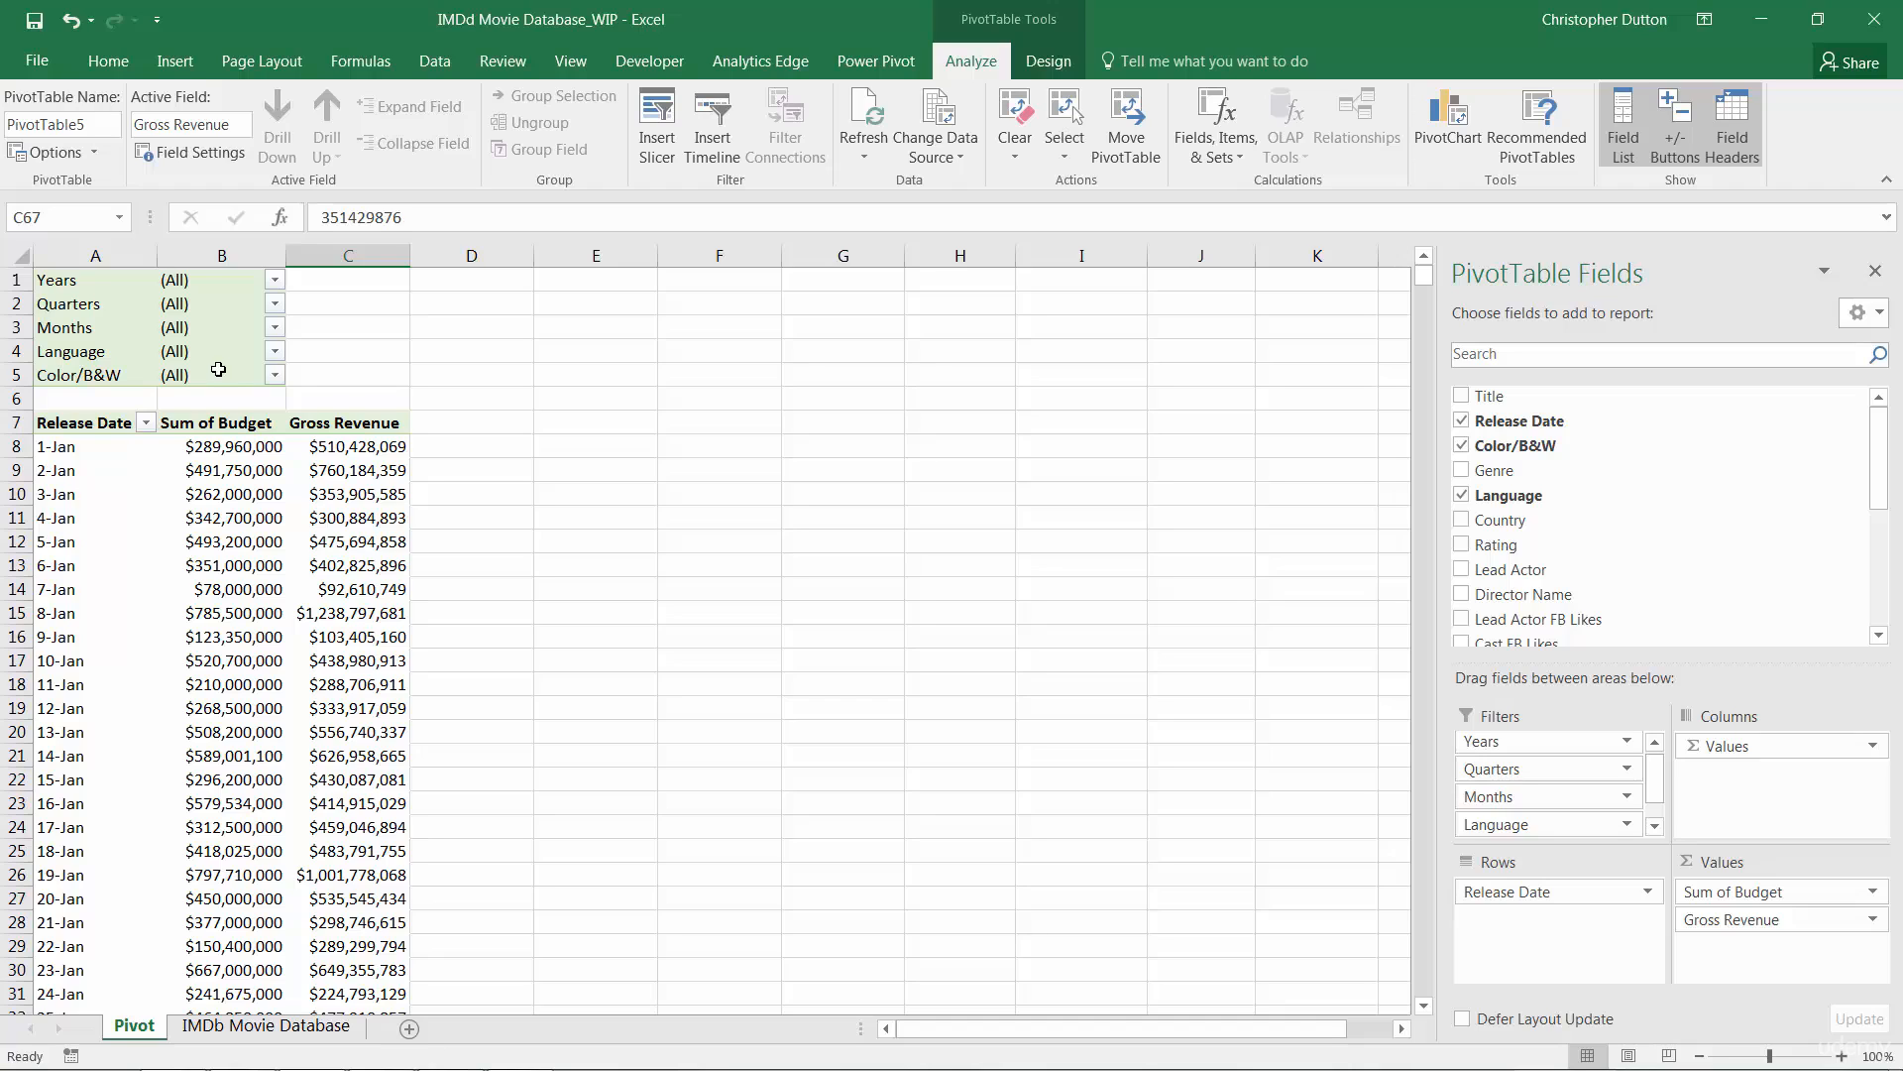
{"action": "left_click", "coordinate": [72, 448]}
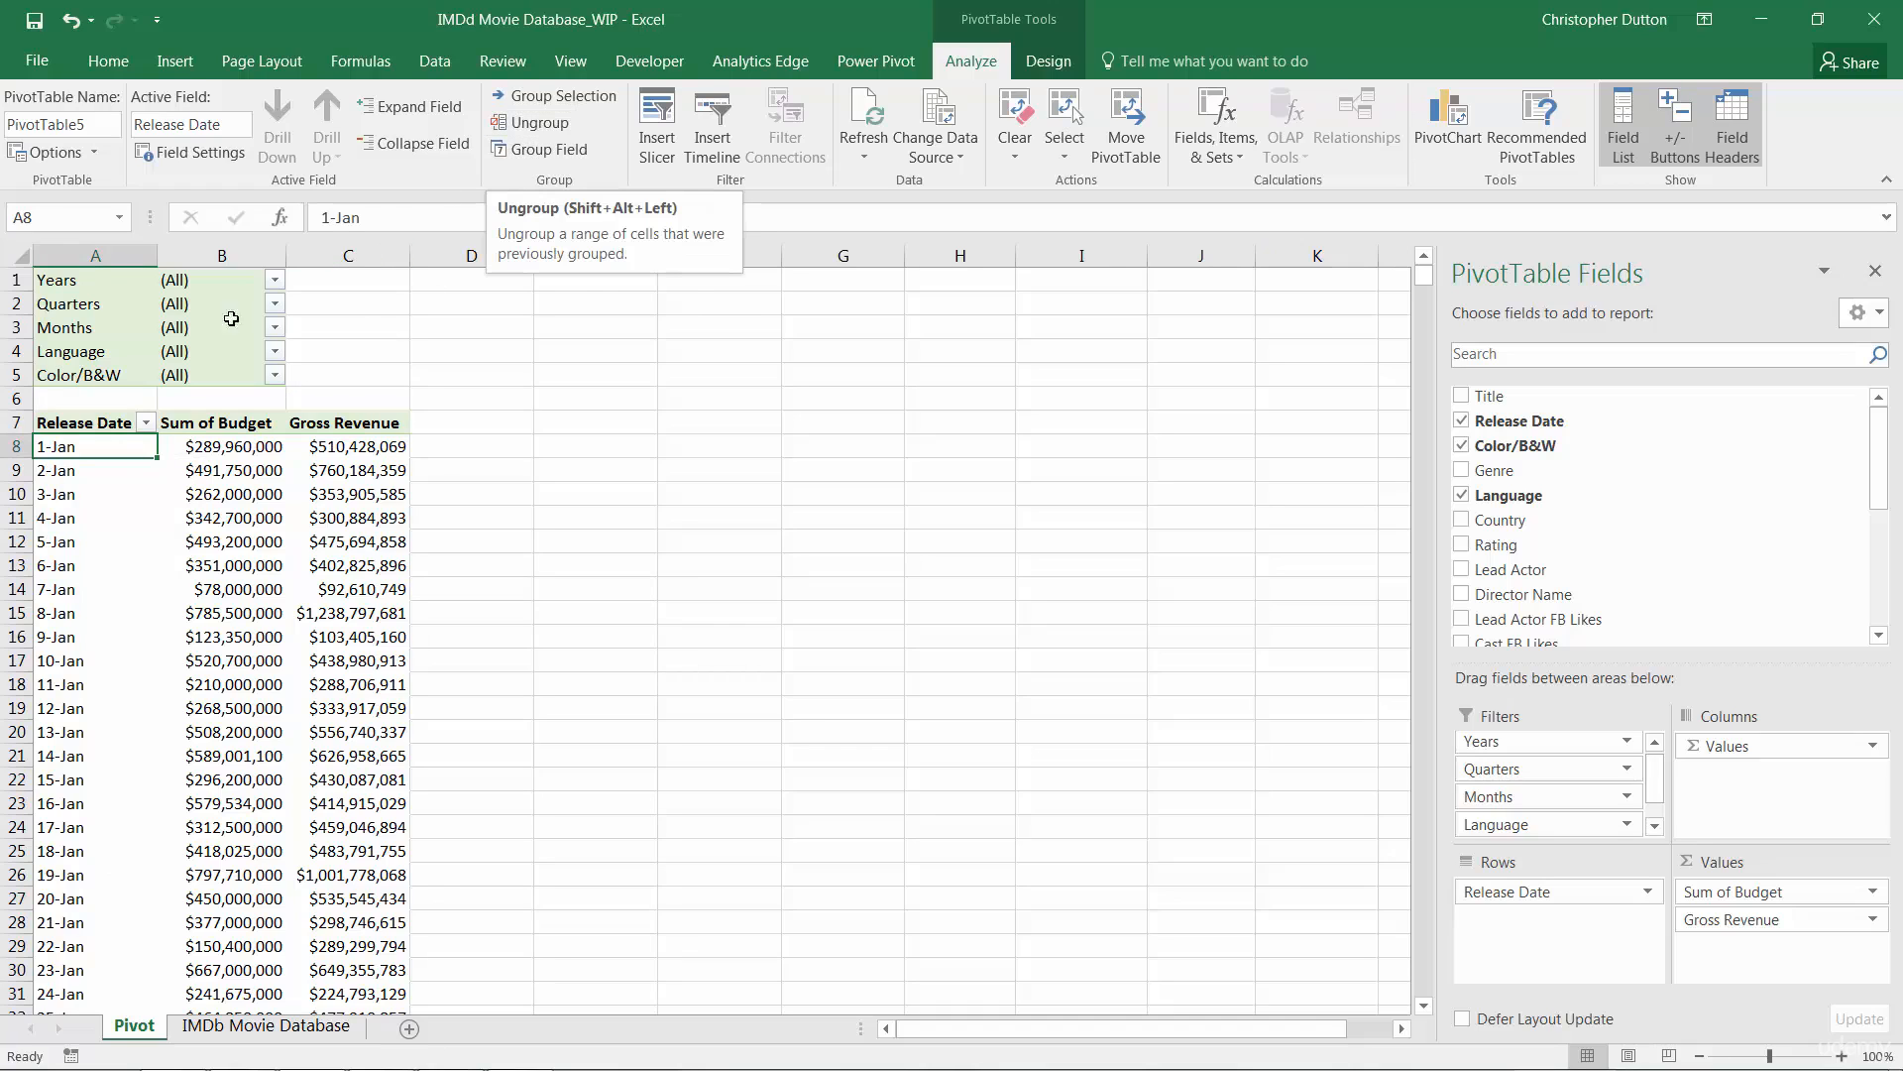
{"action": "right_click", "coordinate": [85, 454]}
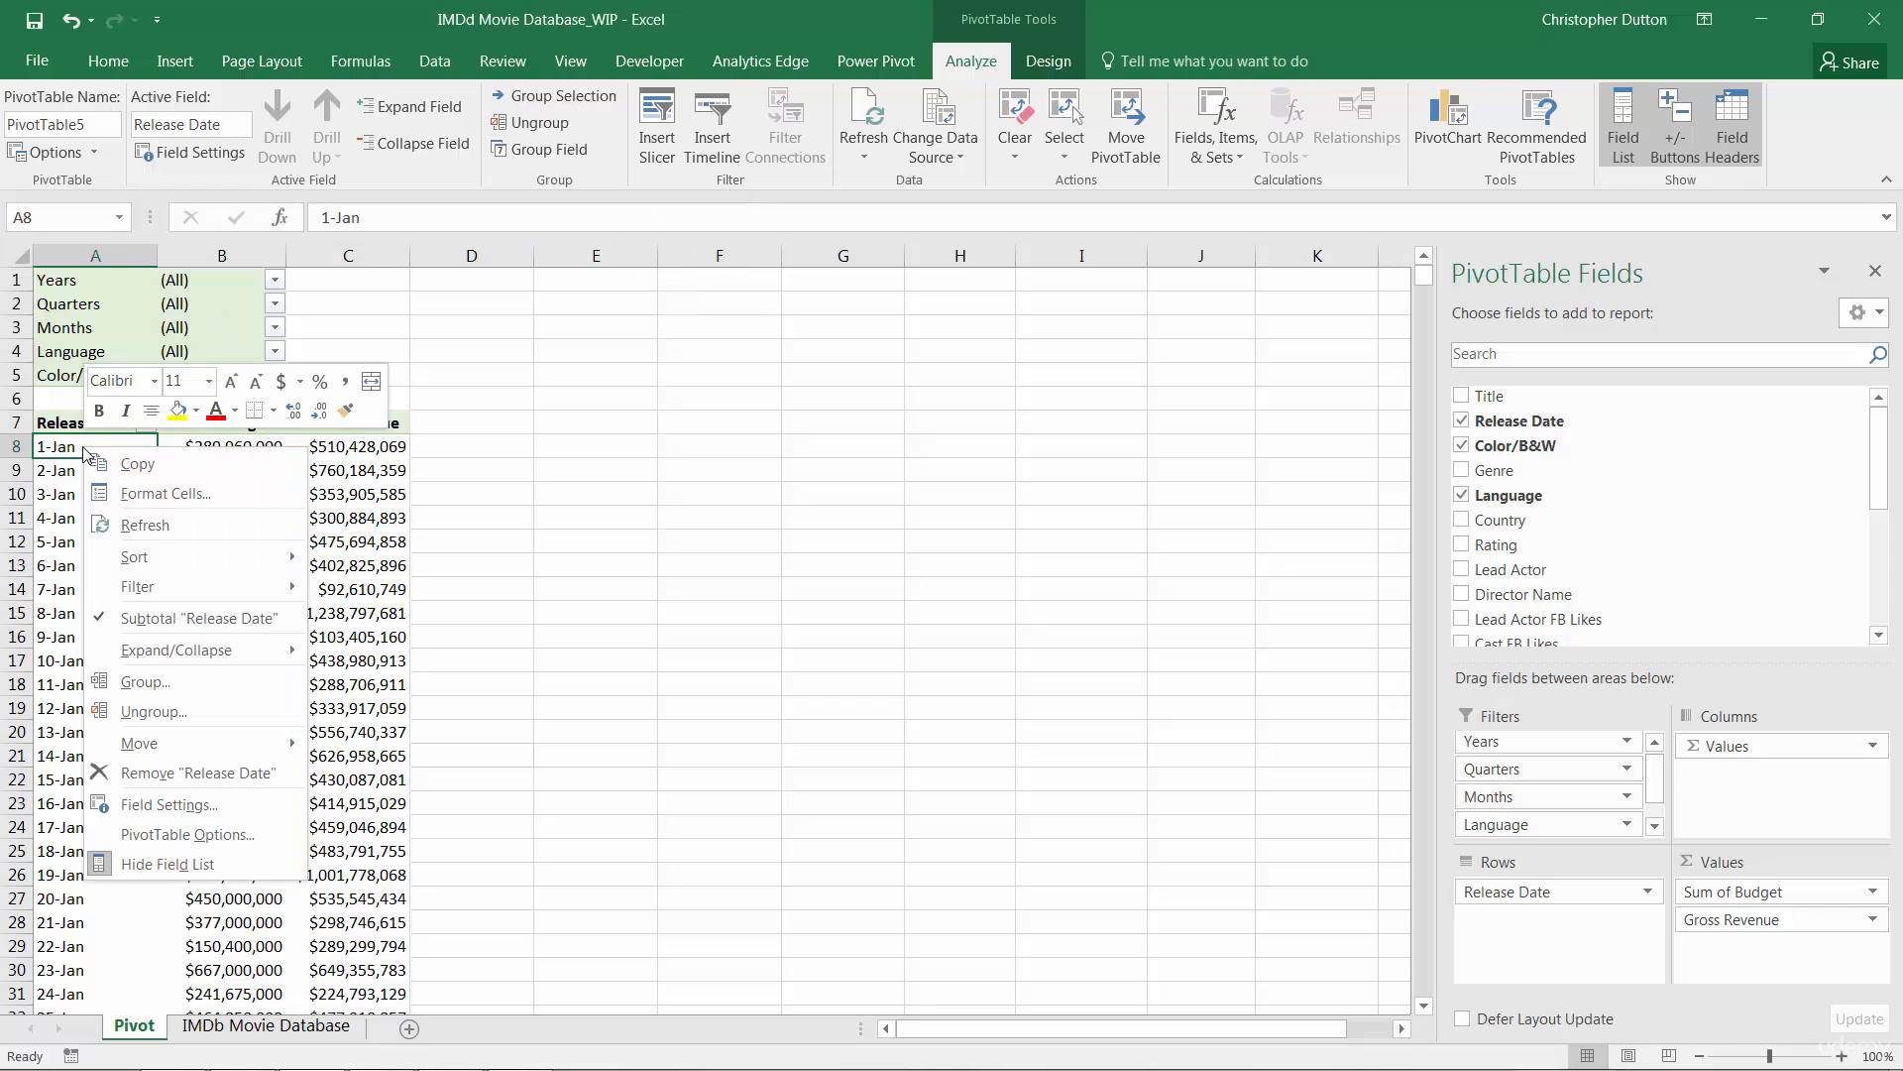
{"action": "left_click", "coordinate": [182, 708]}
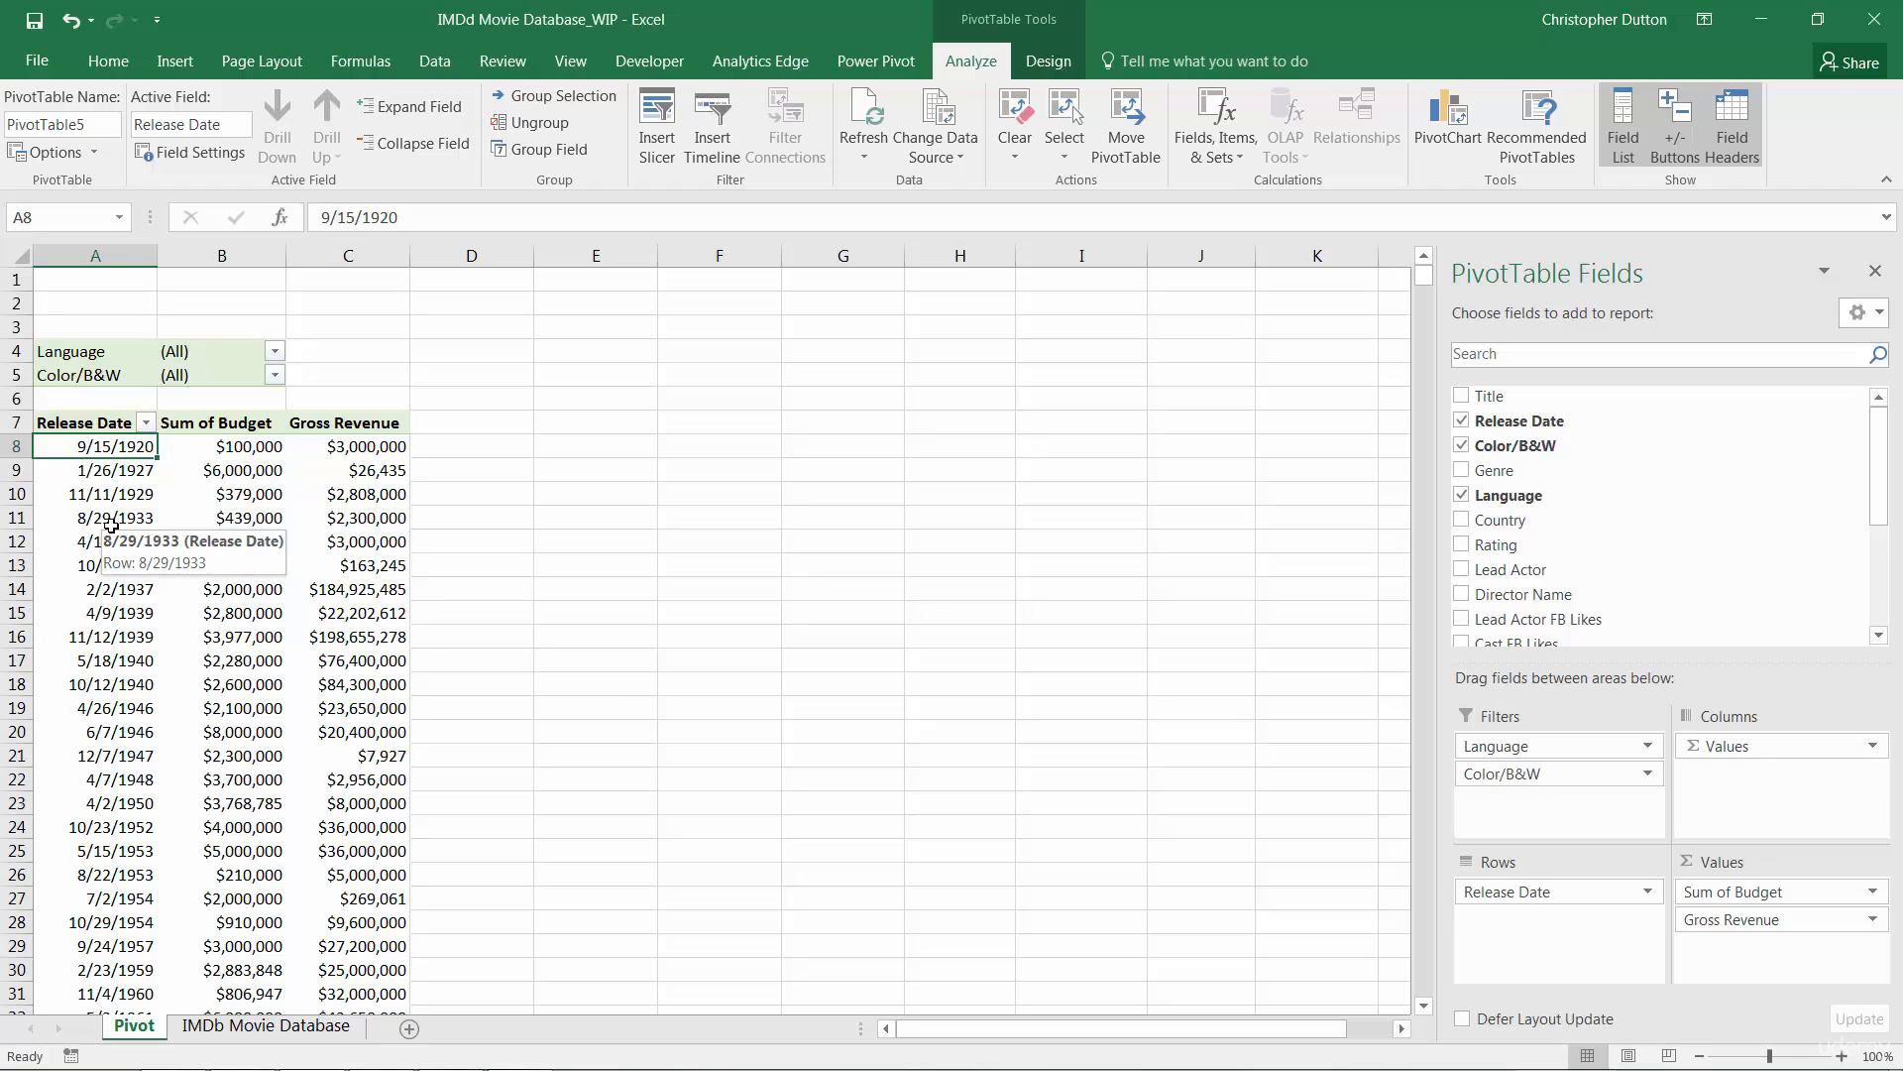
{"action": "key", "text": "ctrl+z"}
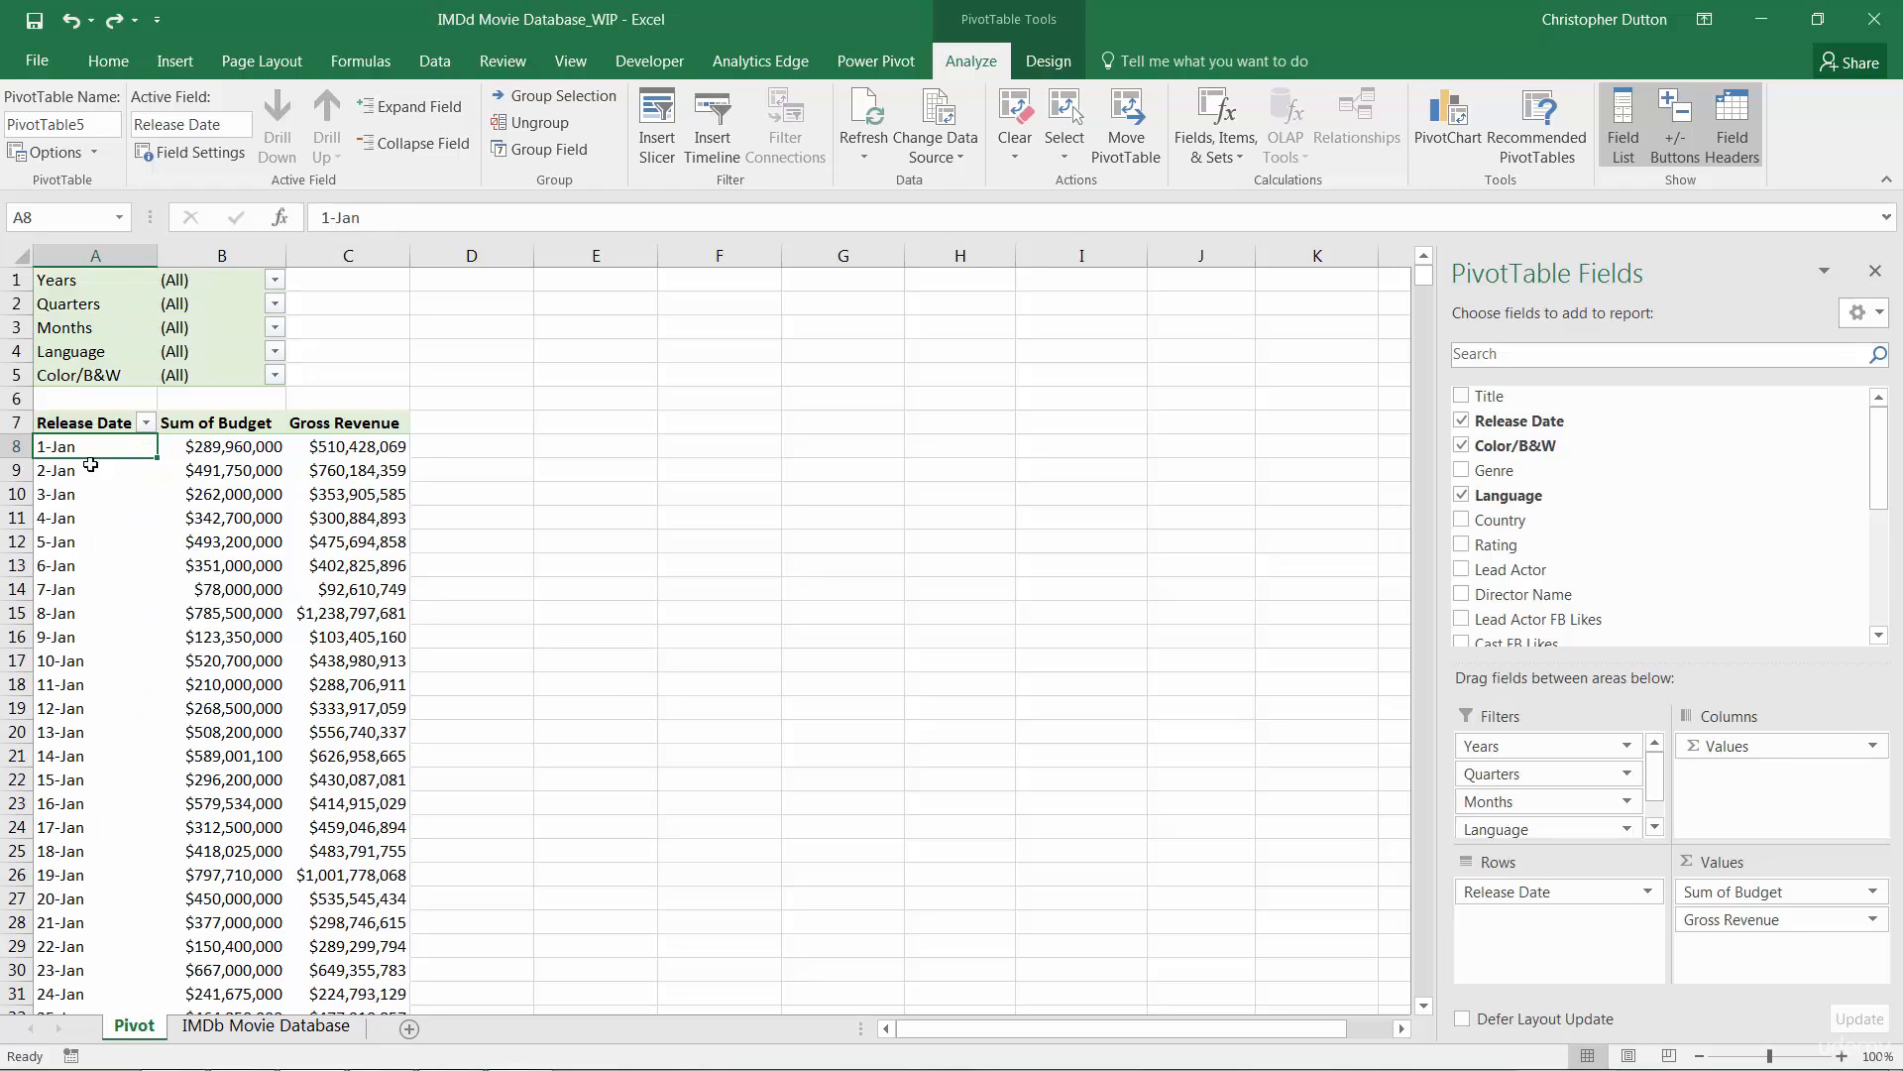